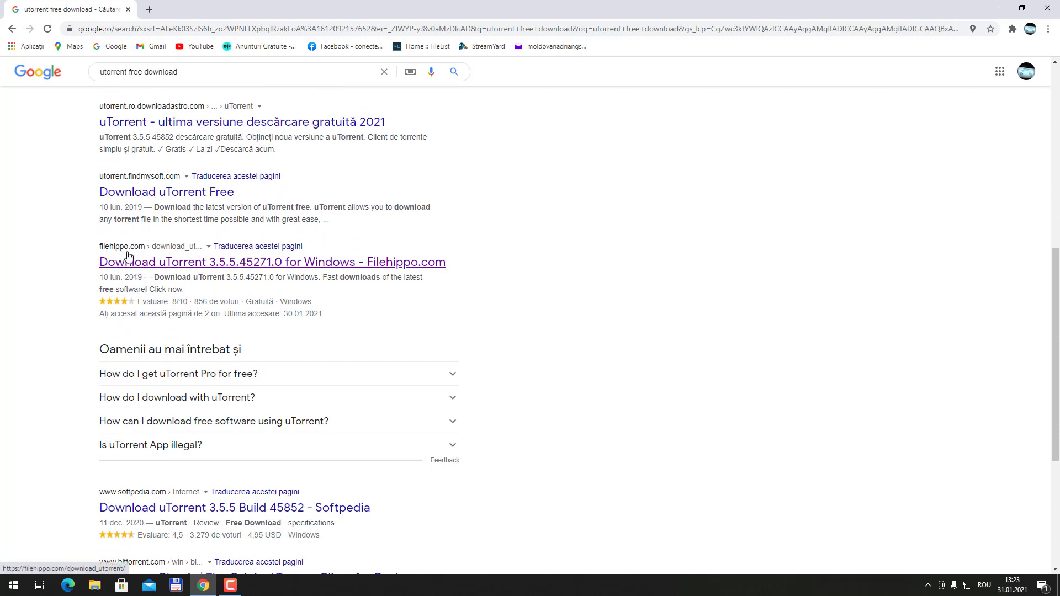
Open FileHippo's uTorrent 3.5.5.45271.0 page from the search results and download the latest version
click(277, 266)
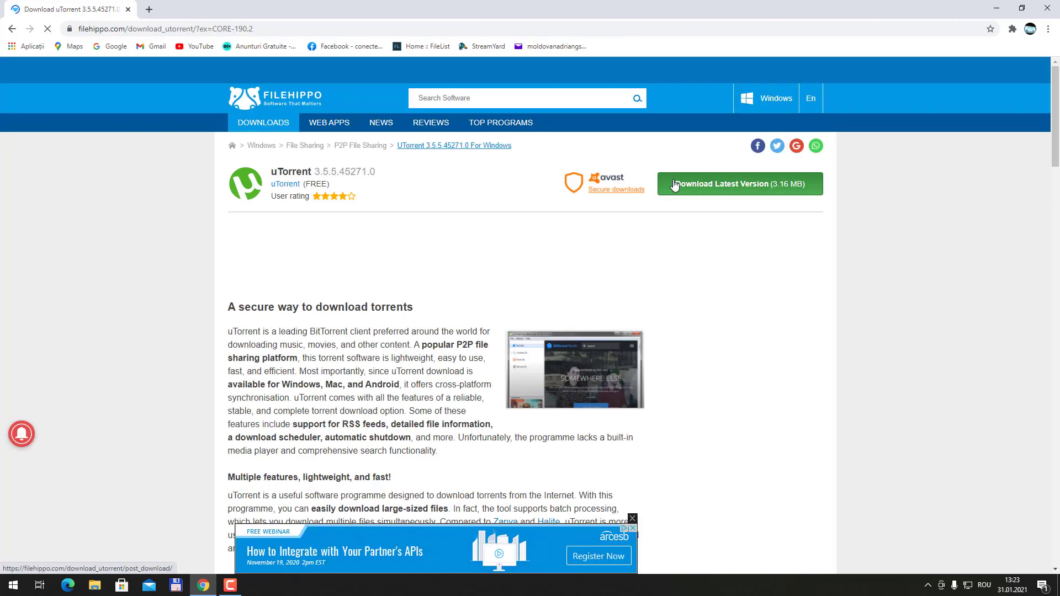
click(761, 187)
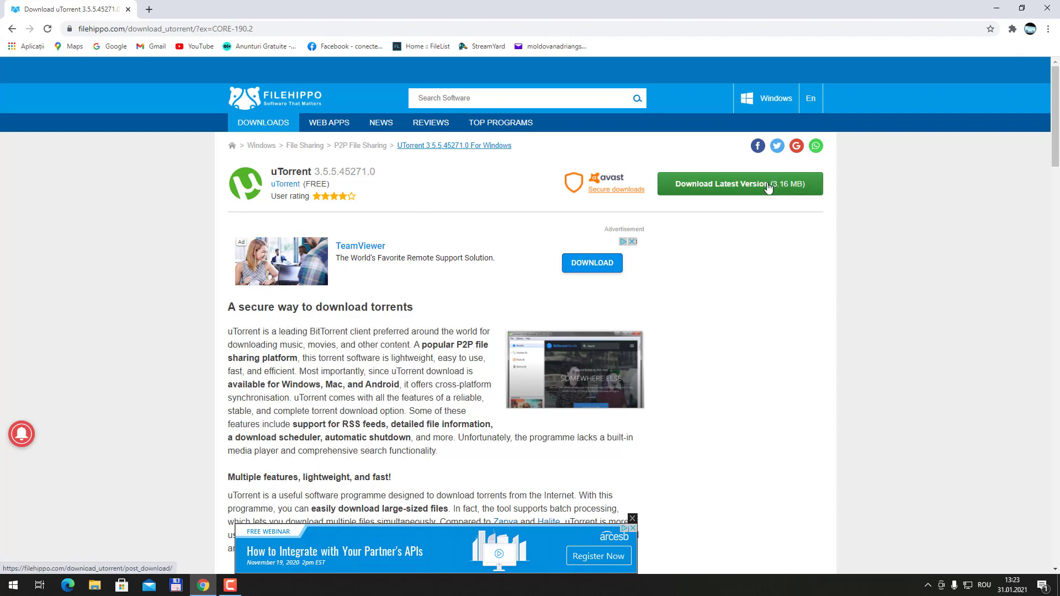
click(751, 185)
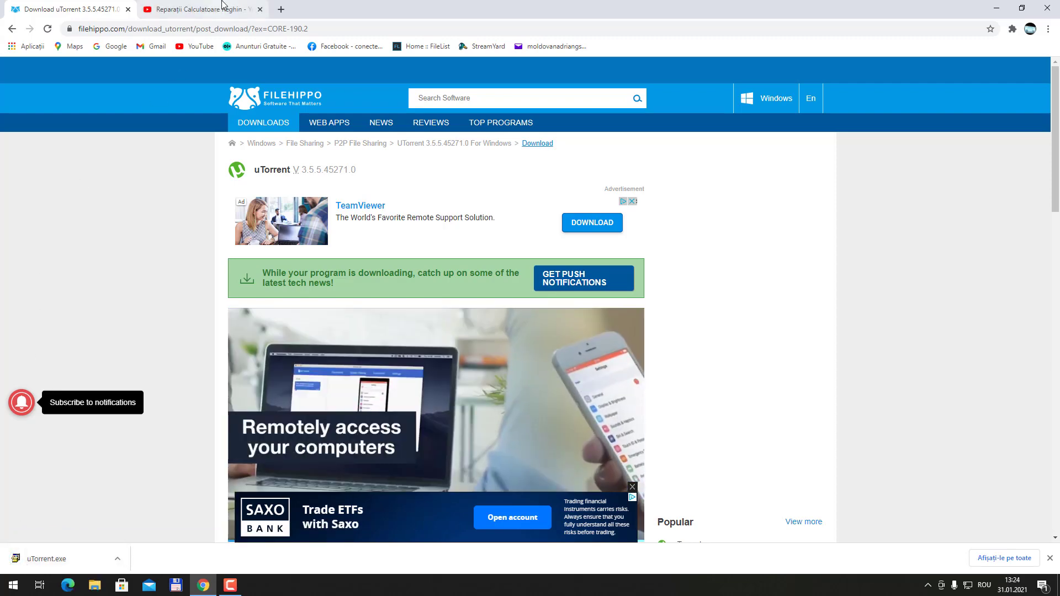
Look over the video list of the Reparații Calculatoare Reghin YouTube channel and return to the FileHippo page
click(189, 10)
mouse_move(504, 349)
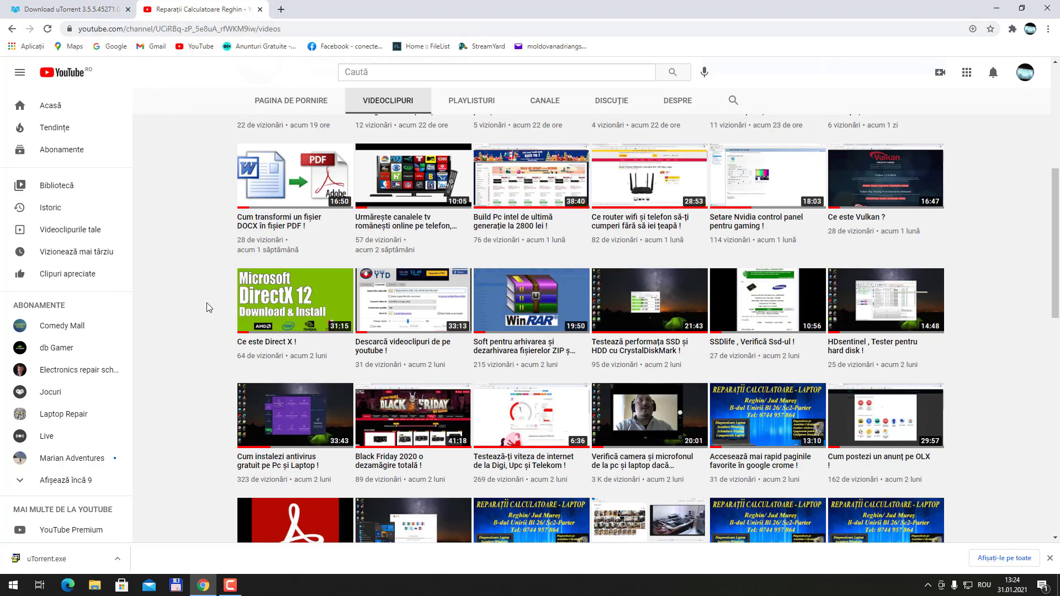
click(72, 9)
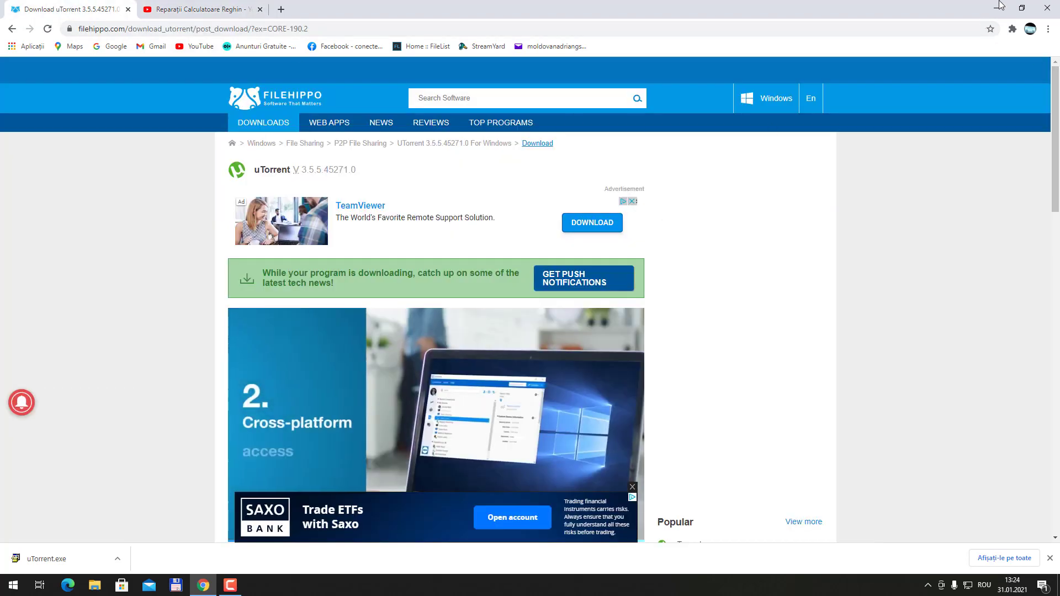
Close the browser and open the "download internet" folder on drive D in File Explorer
click(1039, 12)
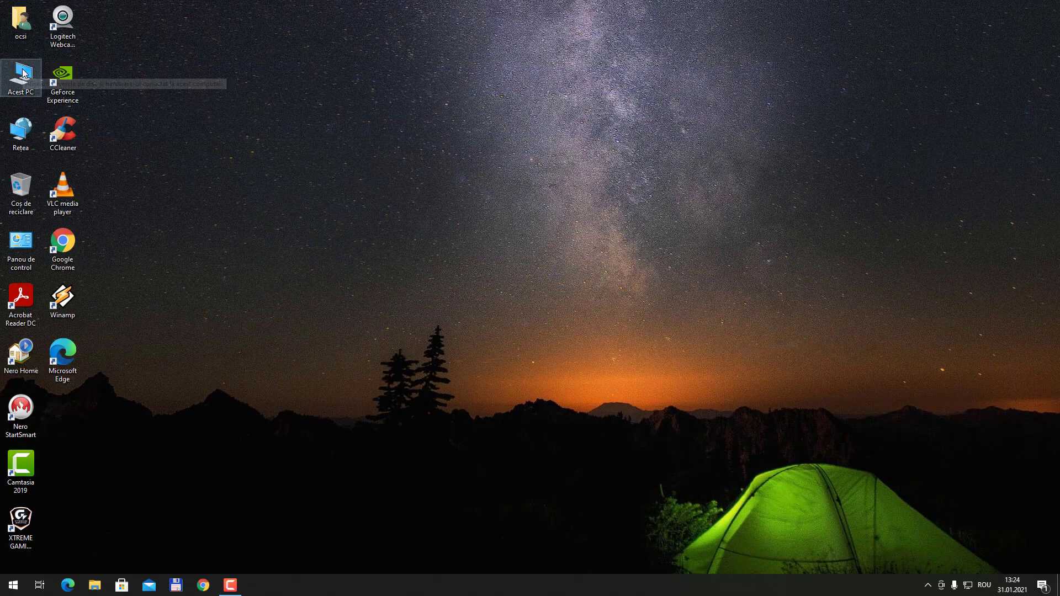
key(super+e)
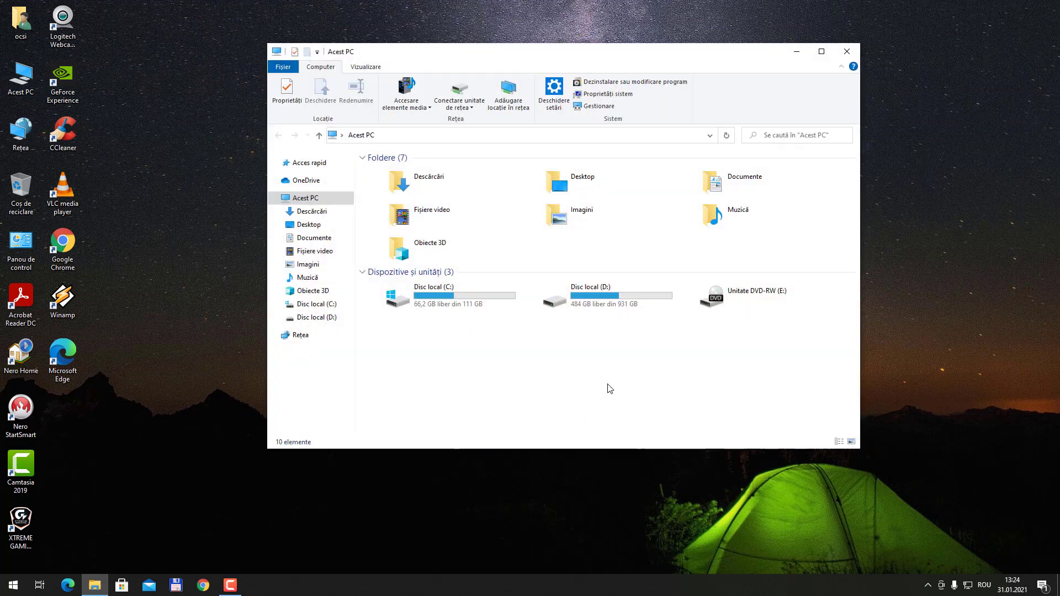
click(609, 293)
double_click(609, 292)
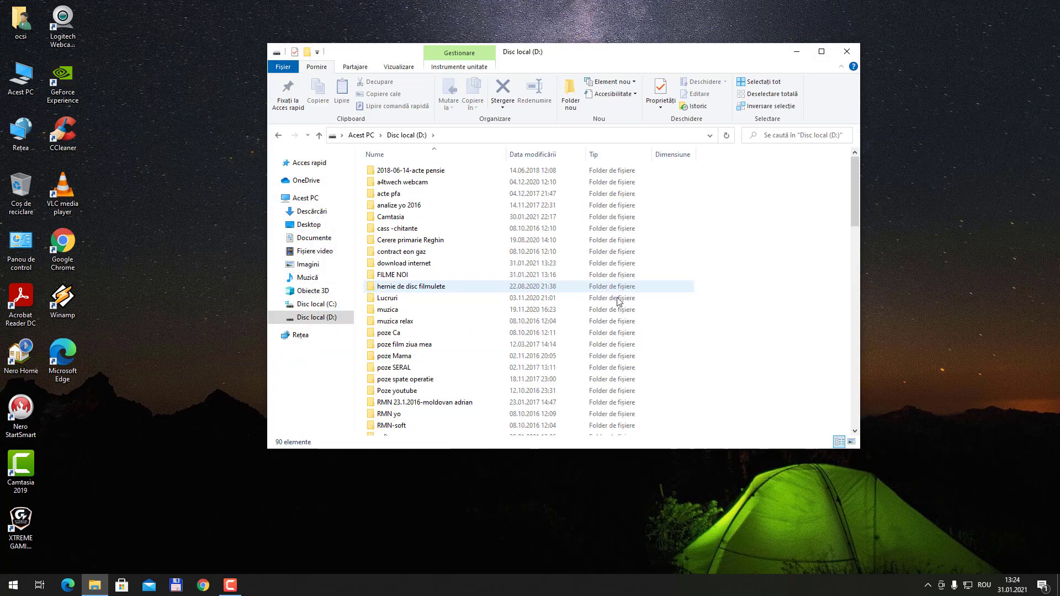
double_click(409, 263)
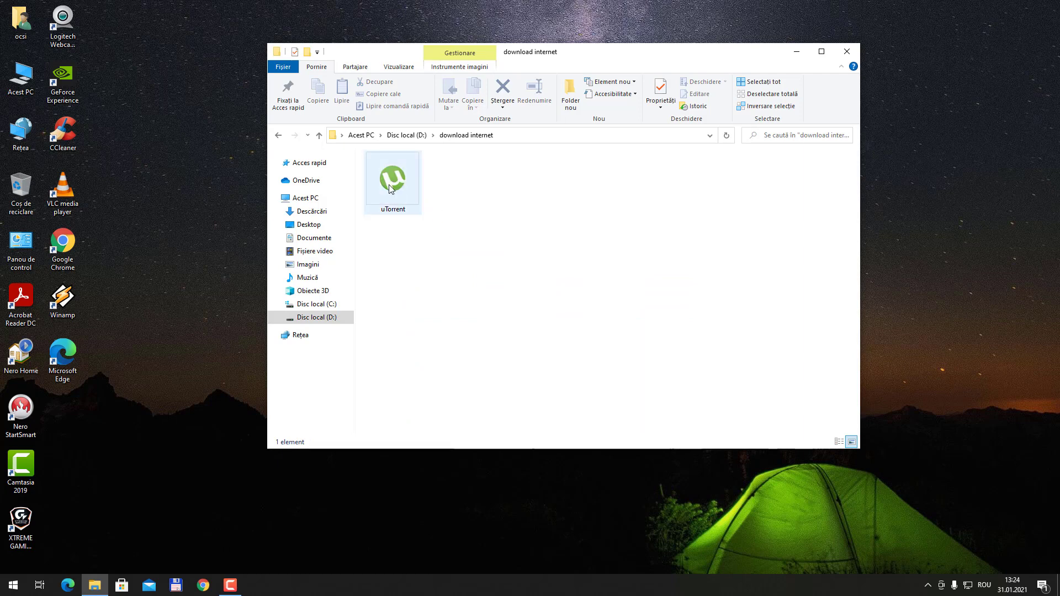
mouse_move(391, 186)
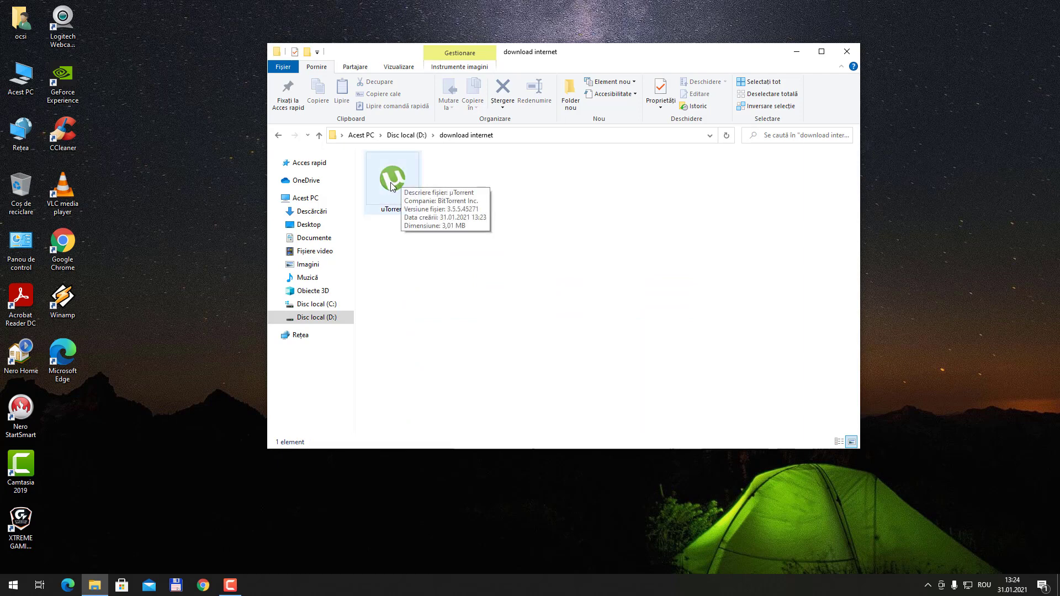
Extract the downloaded uTorrent file into its own uTorrent folder and open that folder
right_click(391, 183)
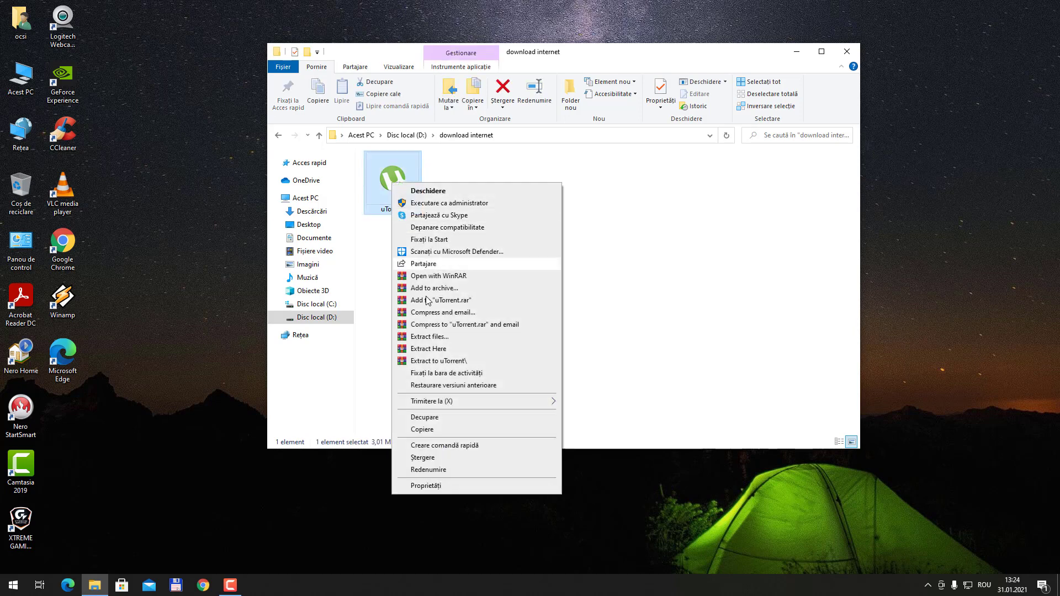
click(436, 361)
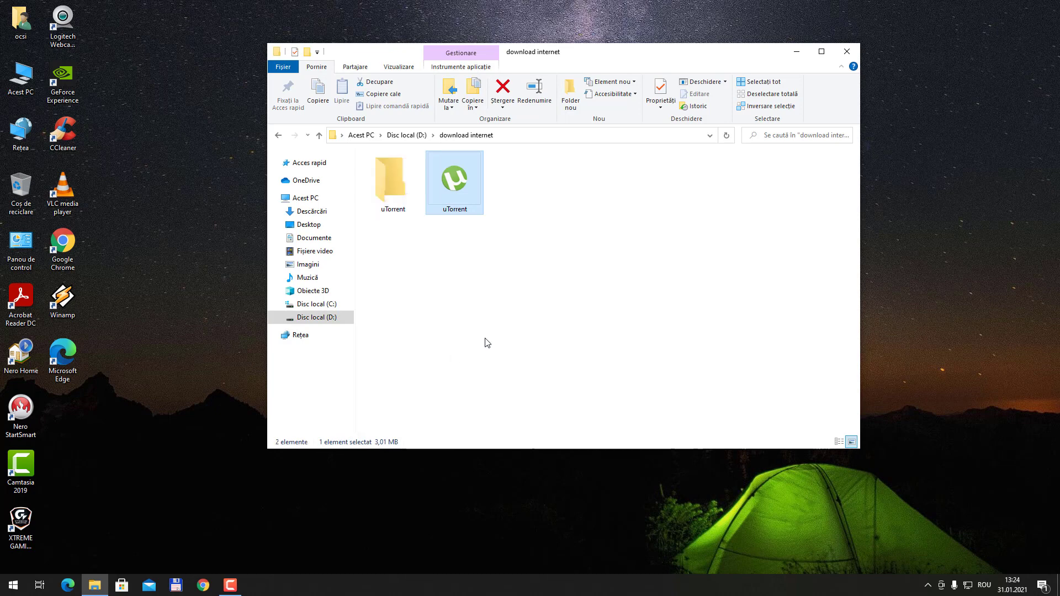
double_click(393, 188)
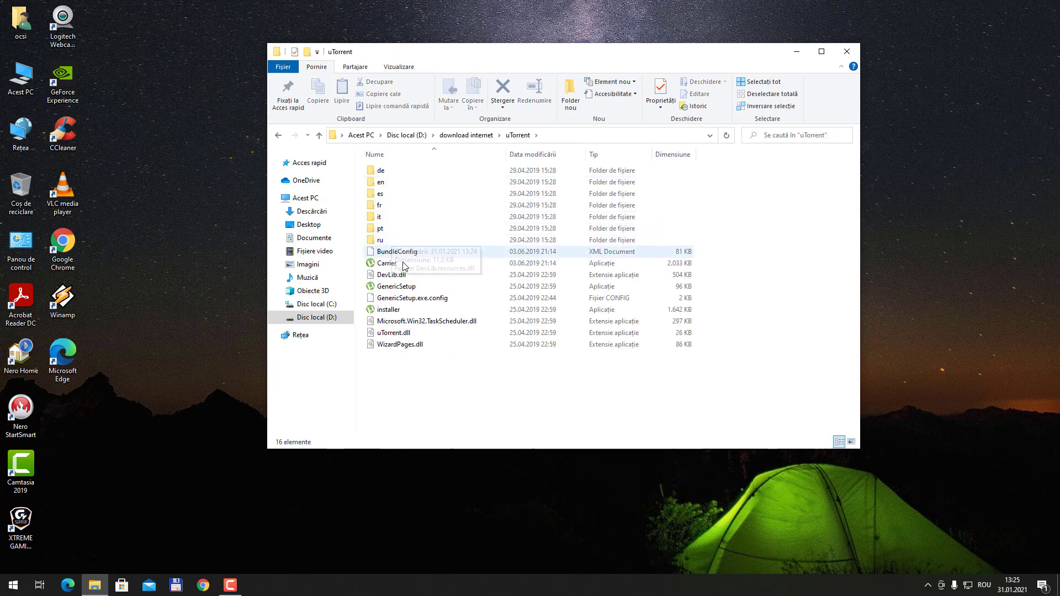
Run the extracted installer with permission to make changes and accept the µTorrent license agreement and privacy policy
double_click(395, 311)
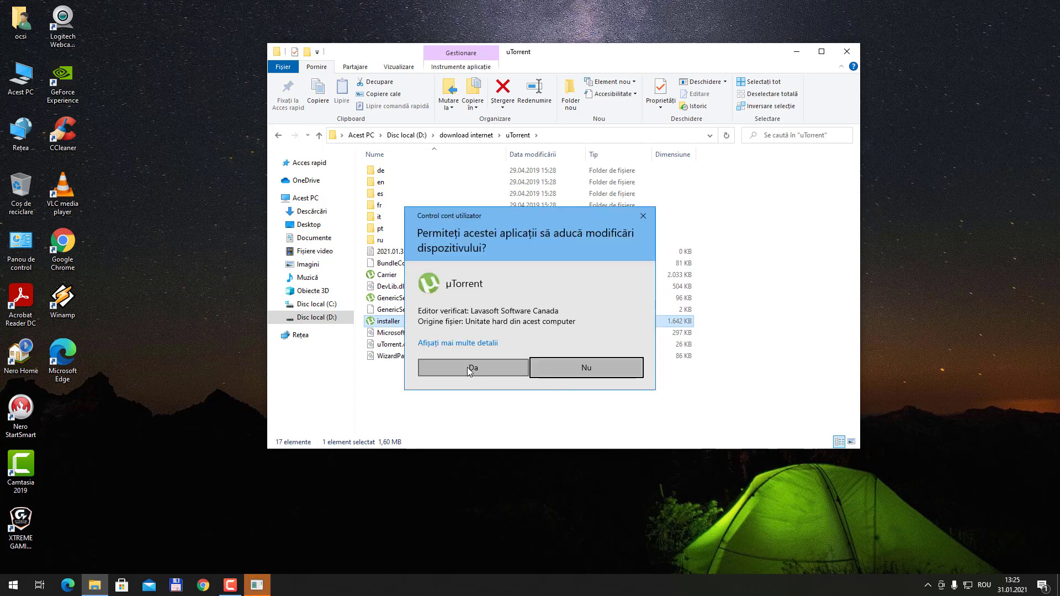
click(467, 366)
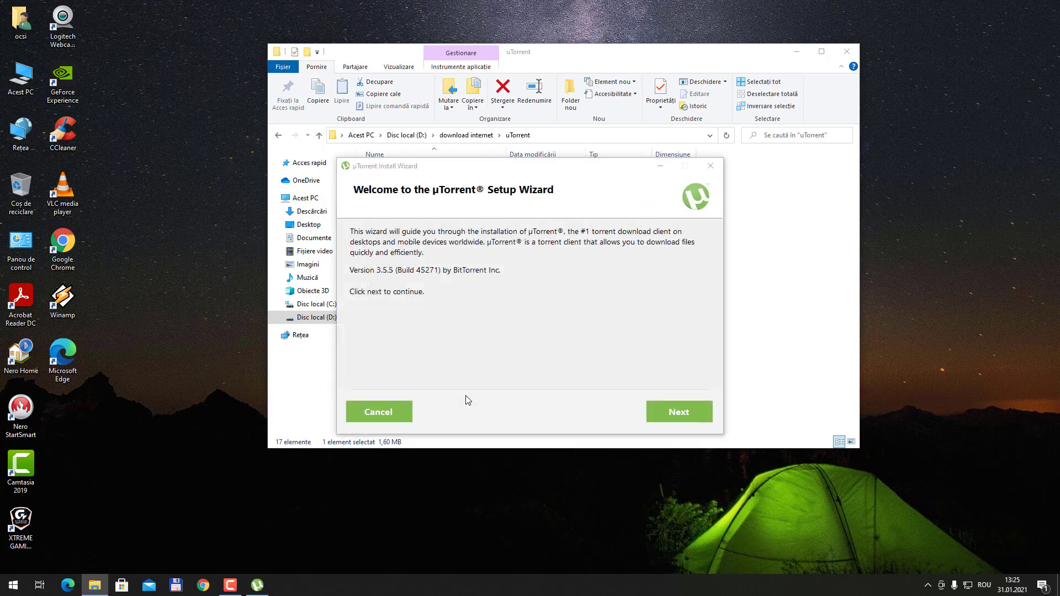
click(683, 413)
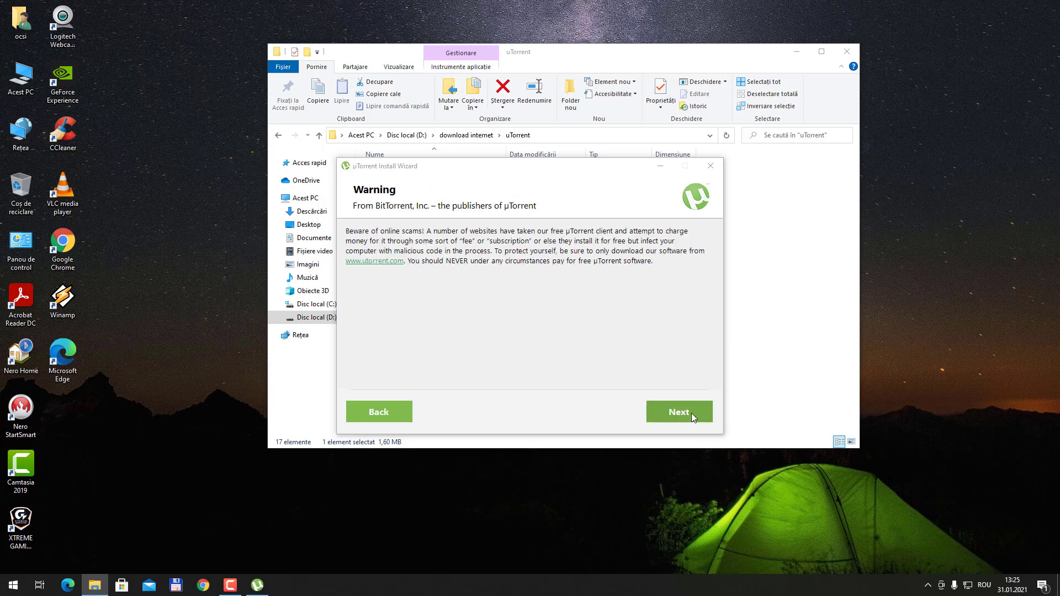
click(692, 413)
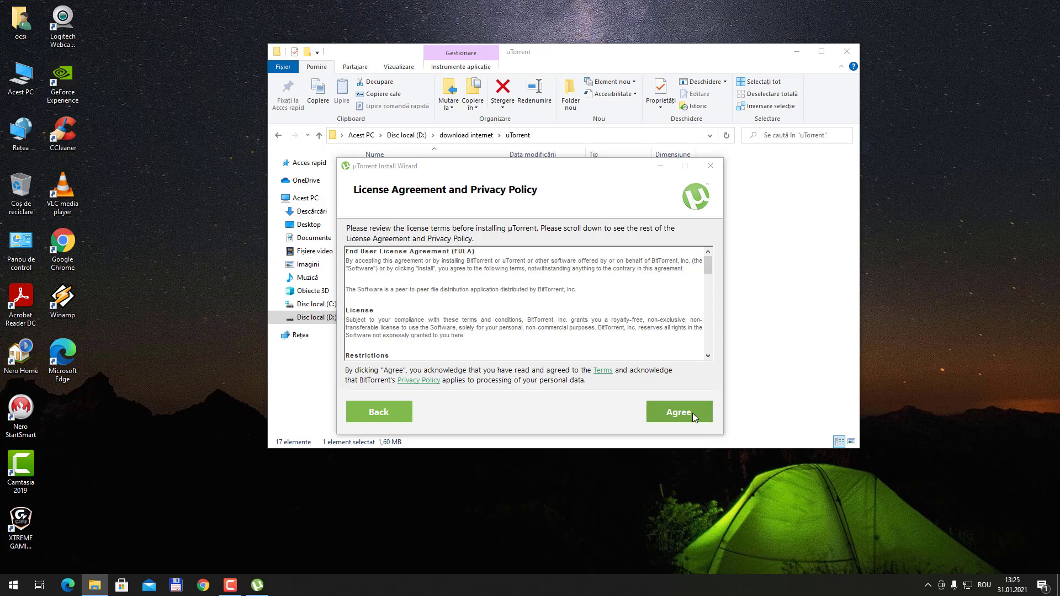
click(692, 413)
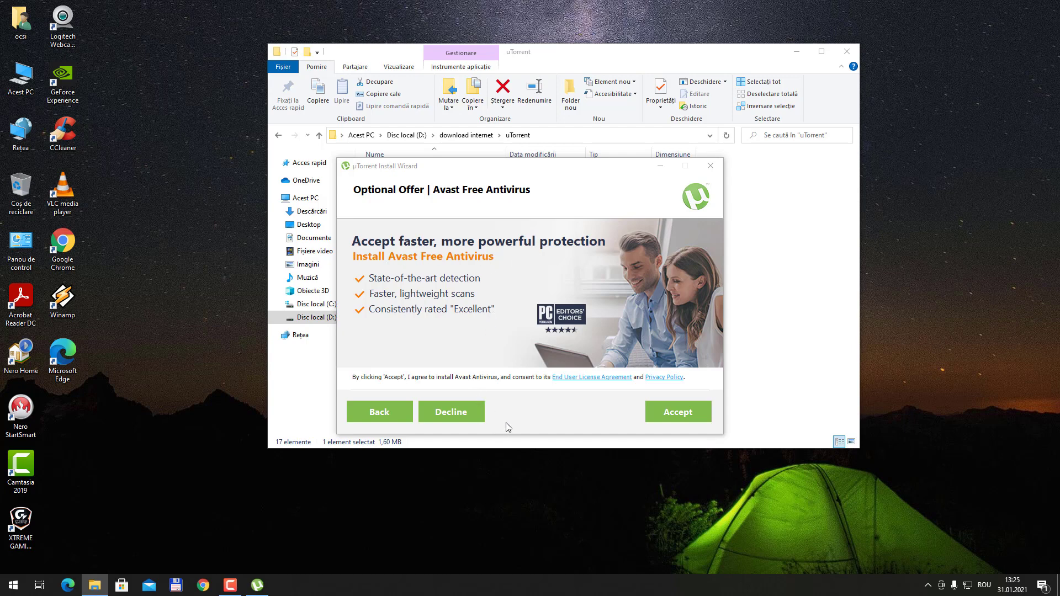
Decline the Avast Free Antivirus offer and turn off the Start menu entry and Quick Launch icon, keeping the desktop icon
click(462, 416)
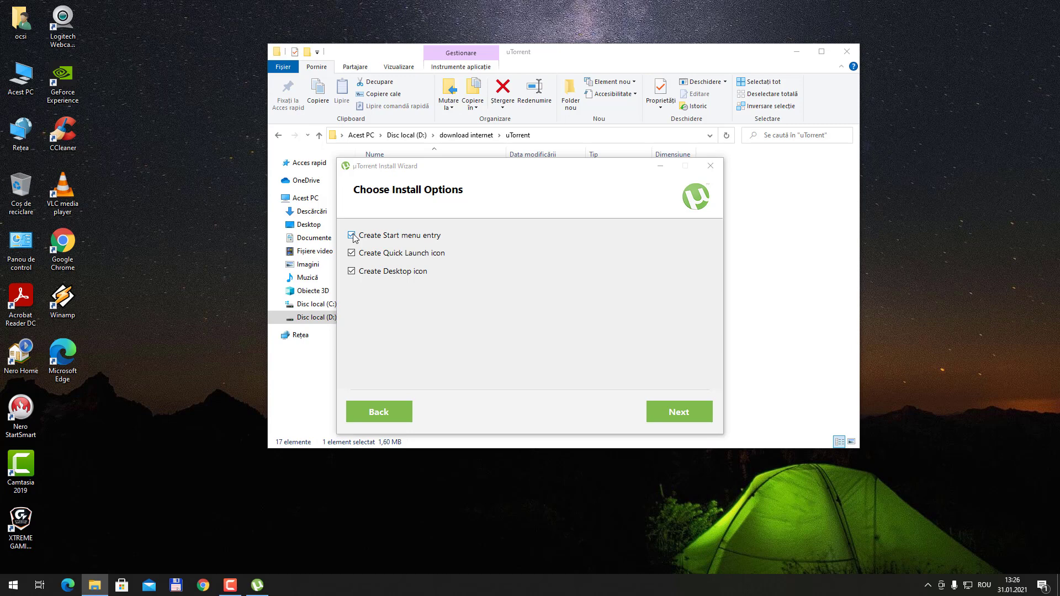
click(352, 235)
click(352, 253)
click(685, 415)
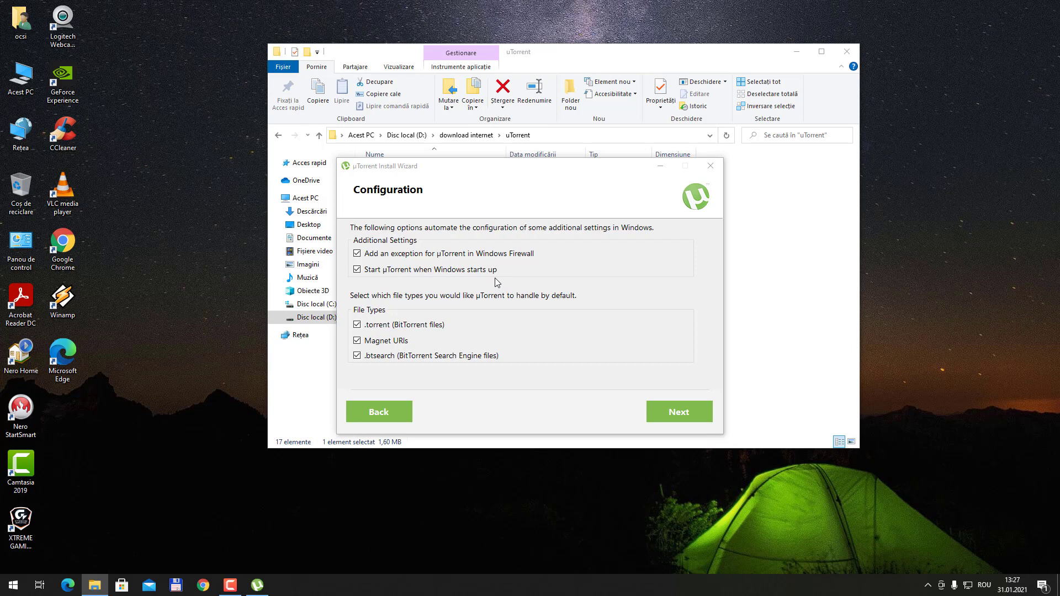
Disable starting µTorrent with Windows and finish the installation with the option to launch µTorrent enabled
click(356, 270)
click(682, 412)
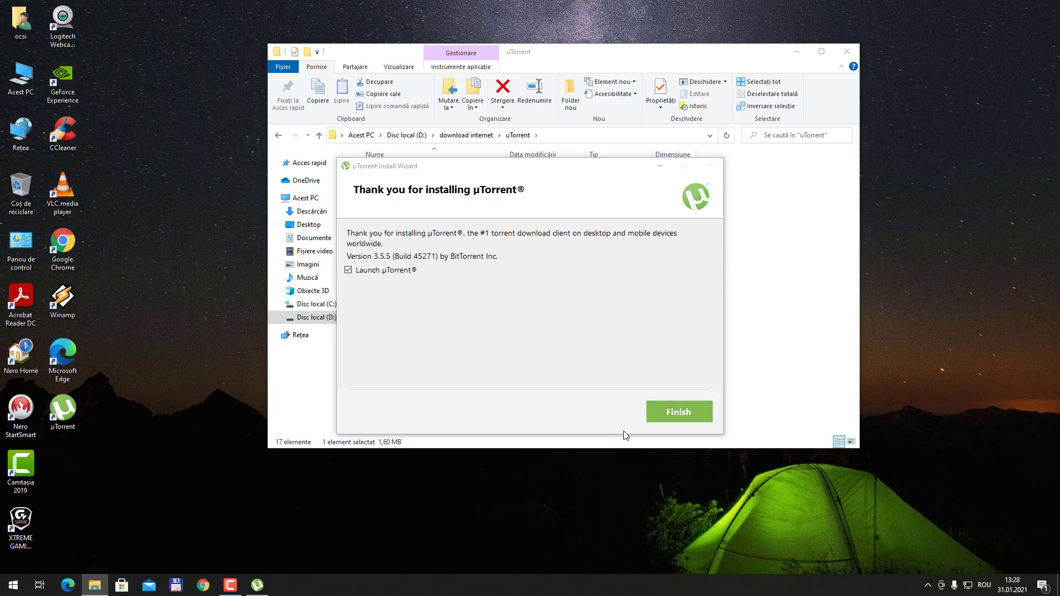
click(685, 414)
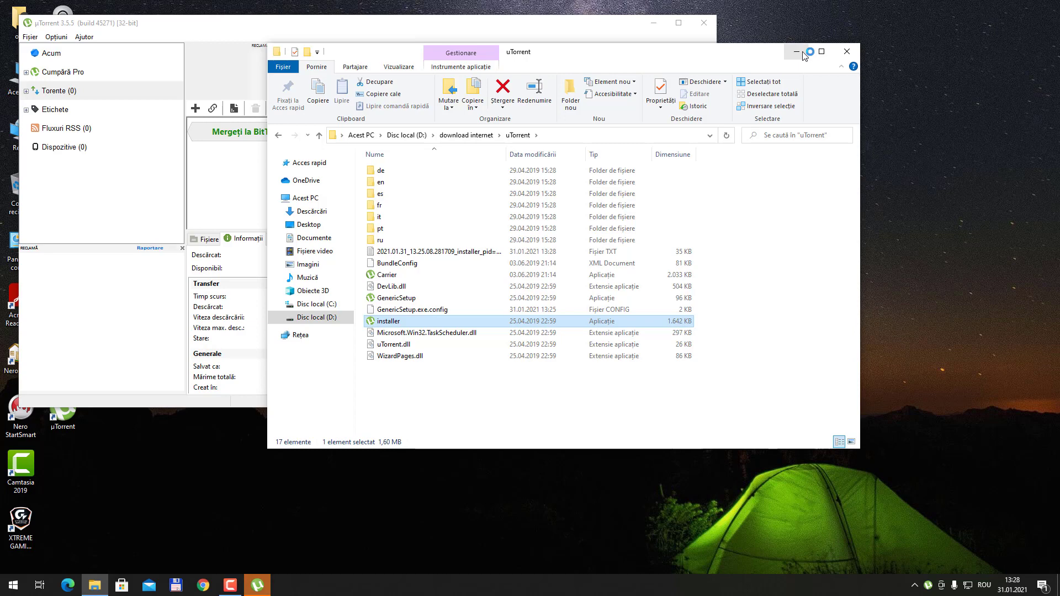
Minimize the File Explorer window and move the µTorrent window toward the middle of the desktop
click(803, 55)
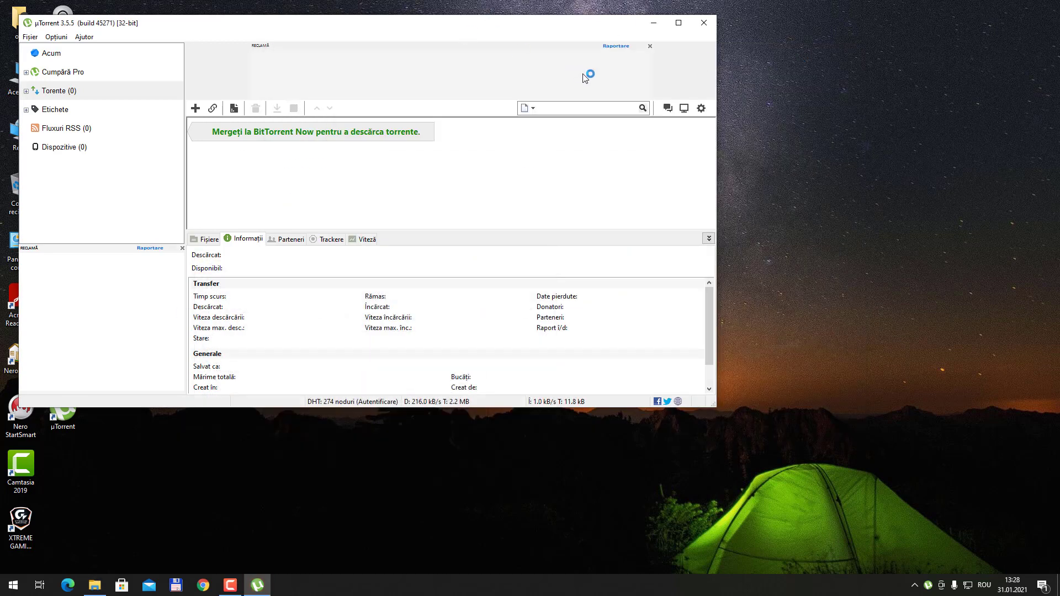
drag(418, 27, 568, 56)
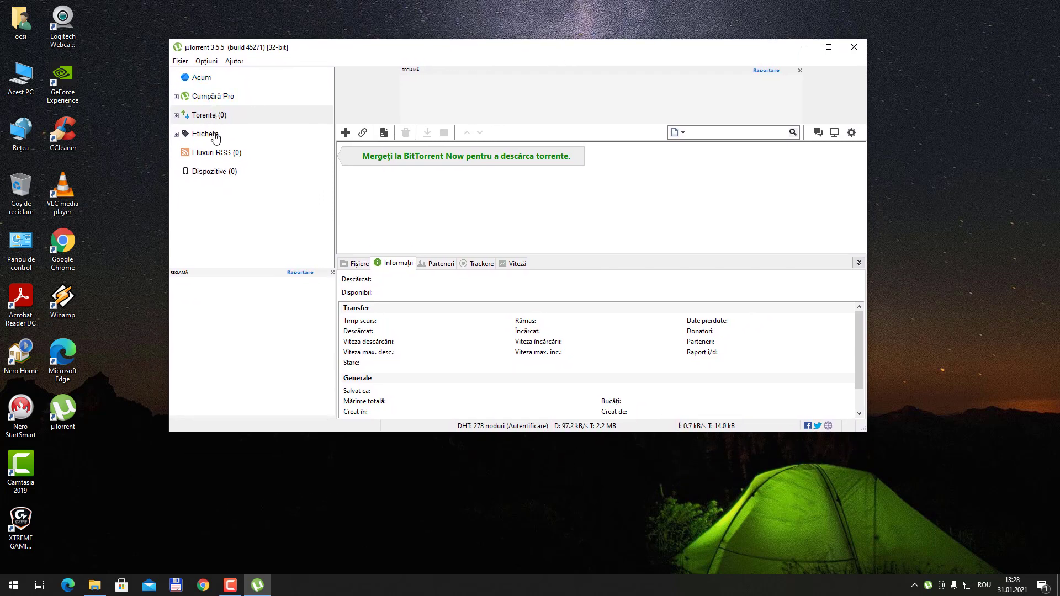
click(207, 61)
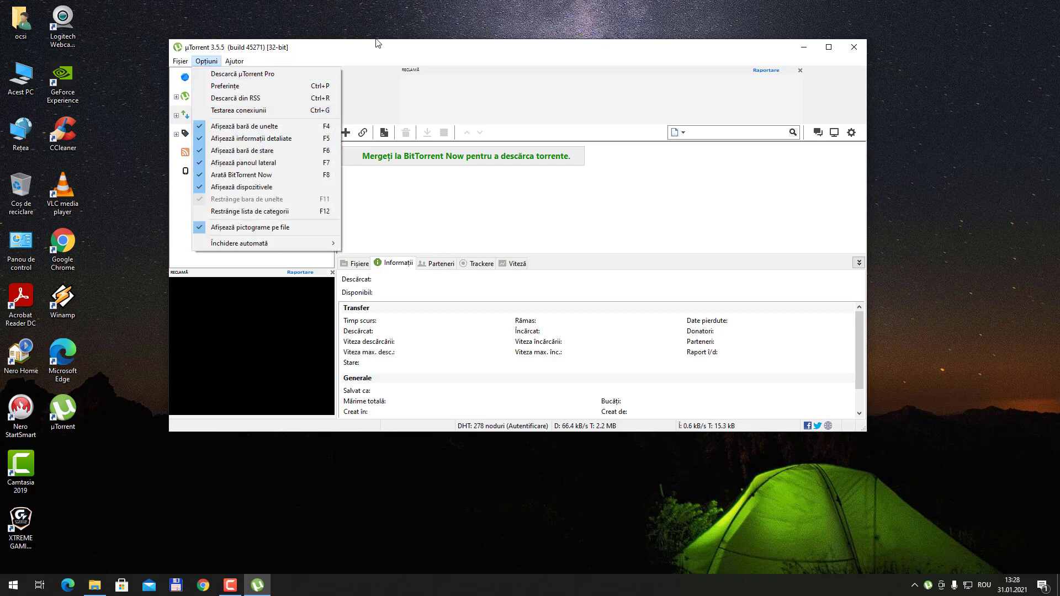
click(386, 53)
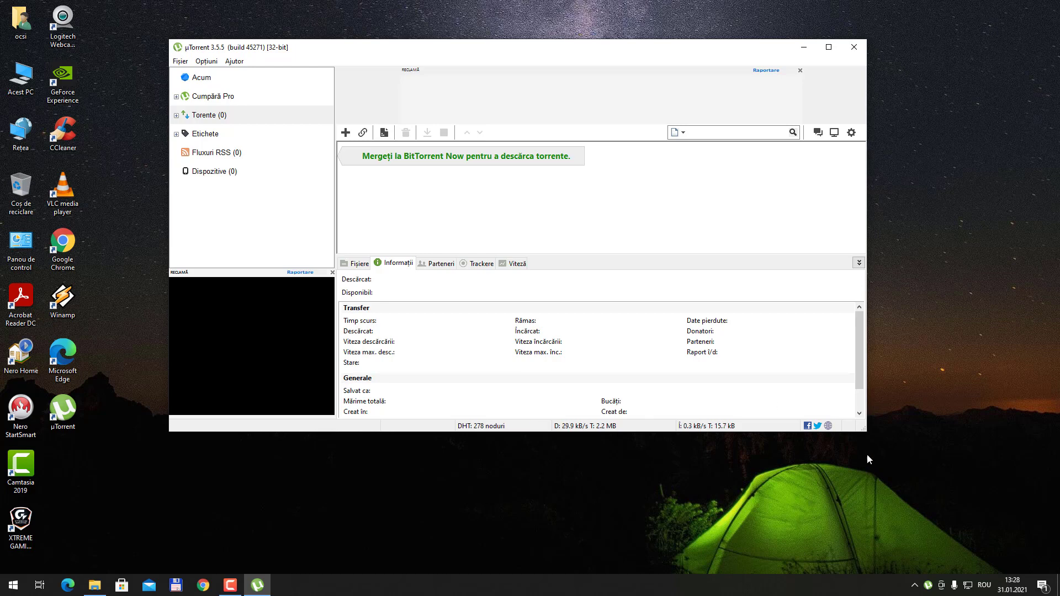
Accept the privacy and license consent in µTorrent and enlarge its window
drag(865, 429, 915, 468)
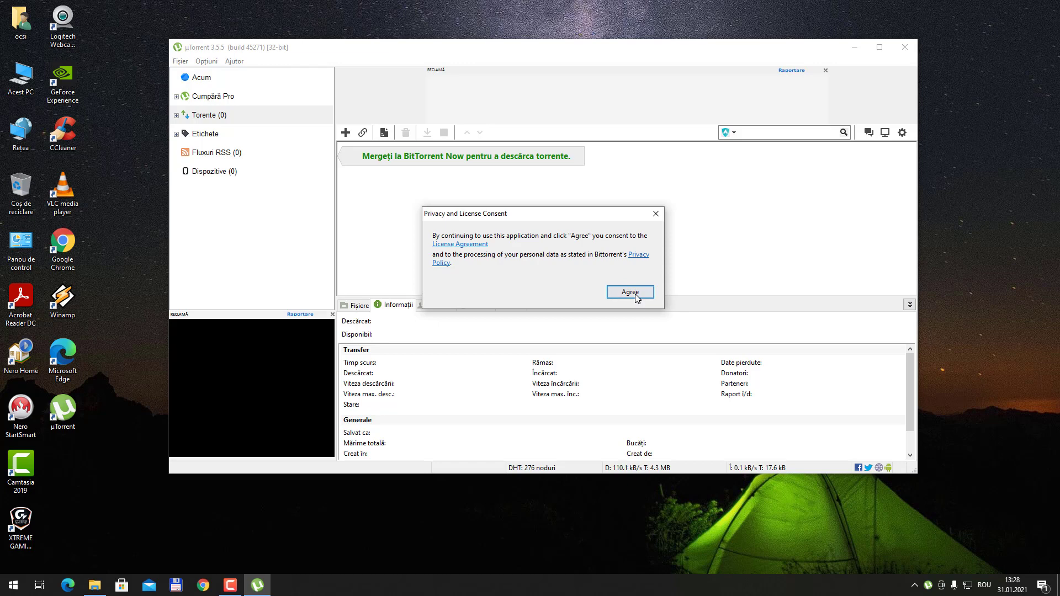
click(636, 298)
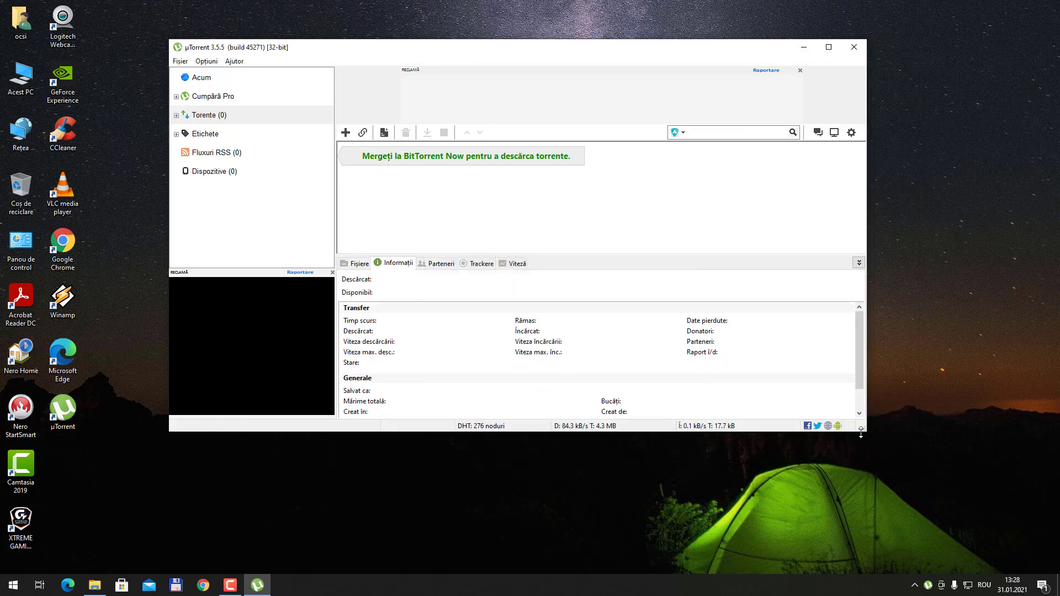
drag(861, 433, 954, 477)
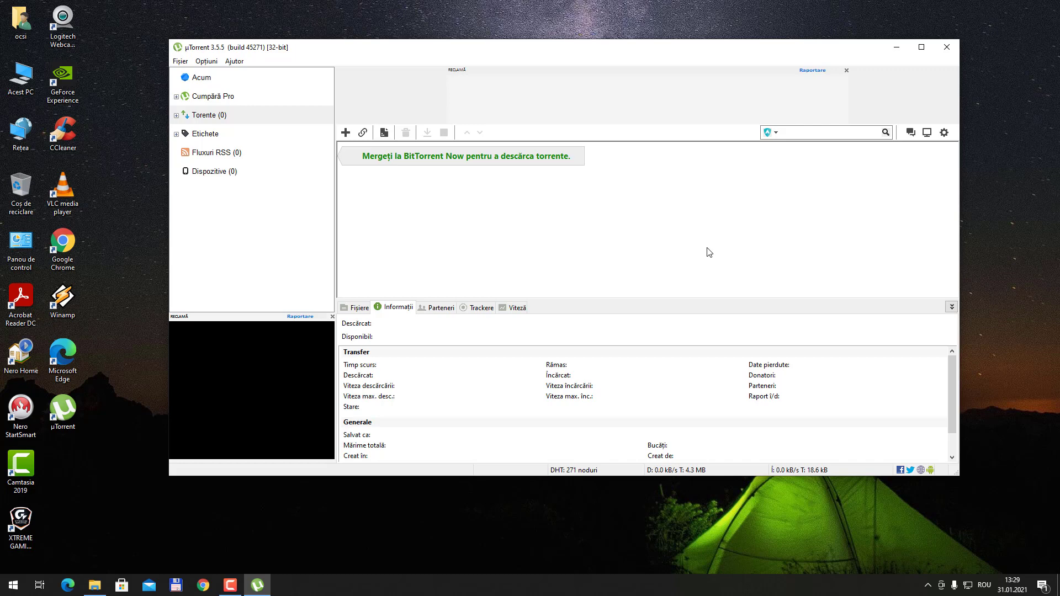
Create a new folder in the root of Disc local (D:) using File Explorer
double_click(22, 82)
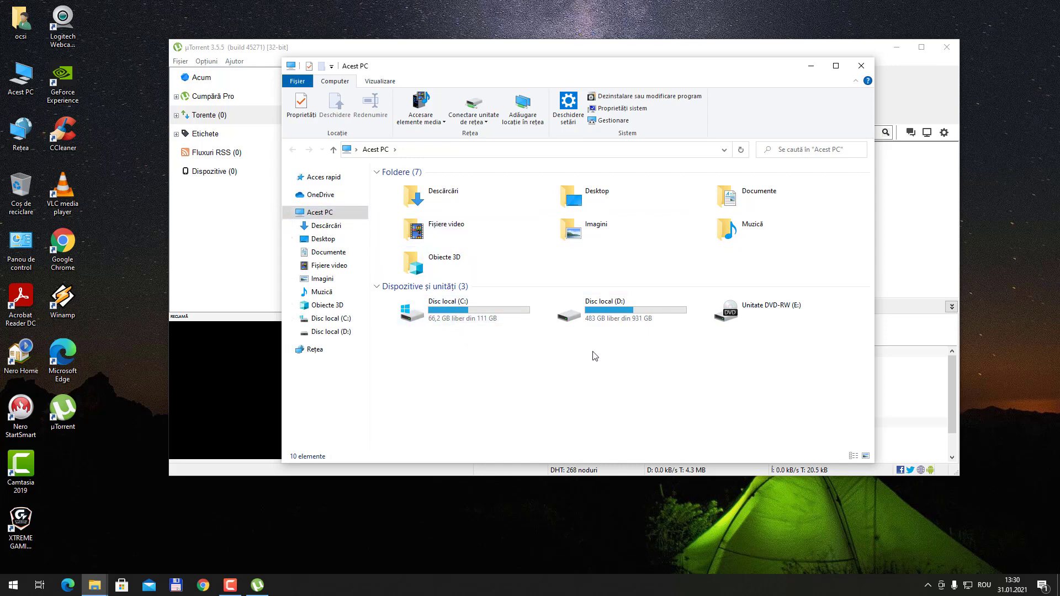
double_click(624, 312)
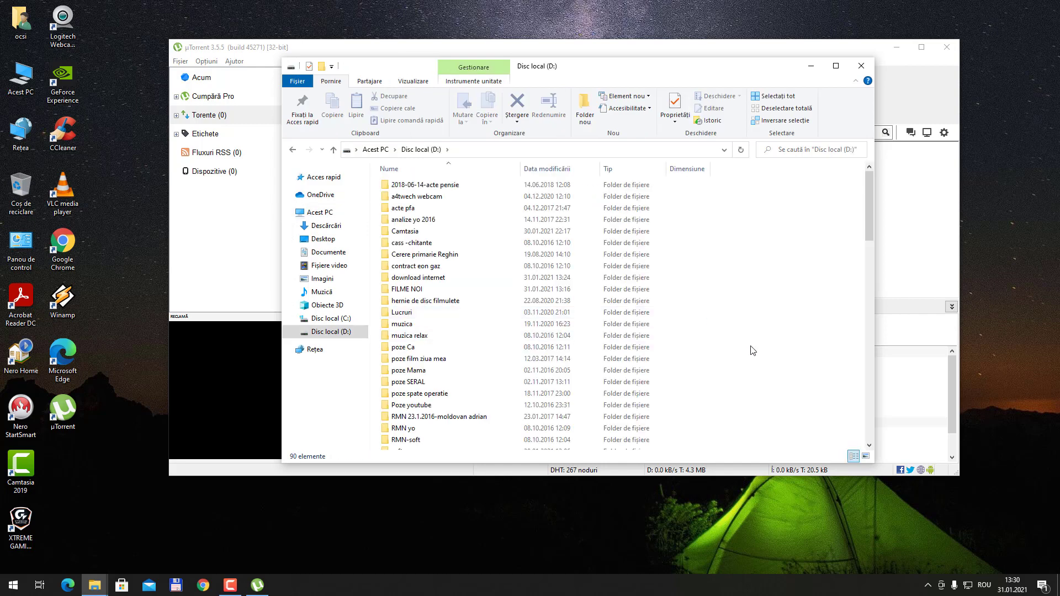
scroll(766, 328, down, 5)
scroll(766, 328, down, 12)
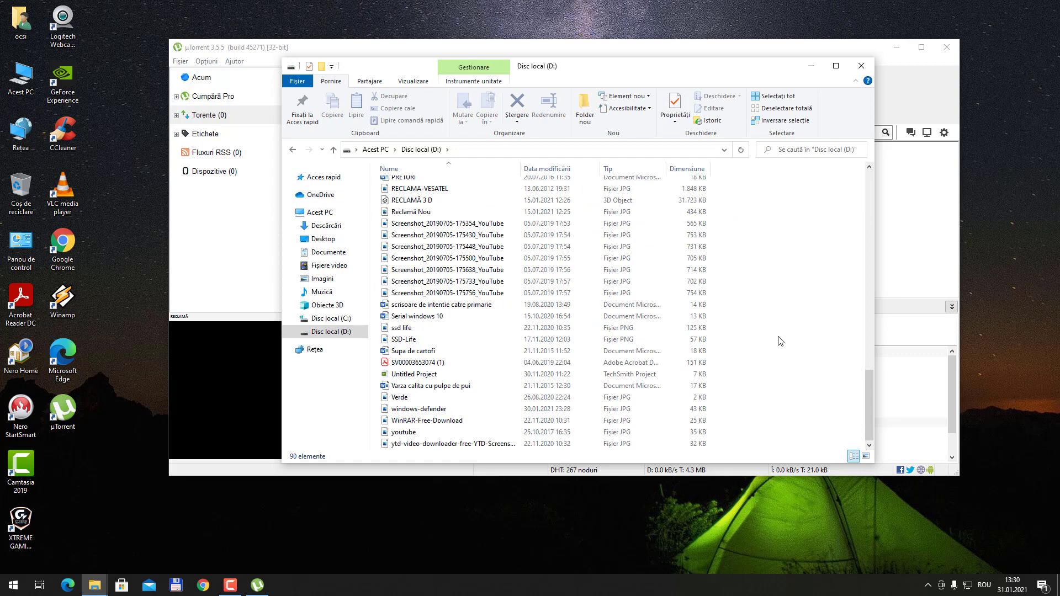
right_click(777, 318)
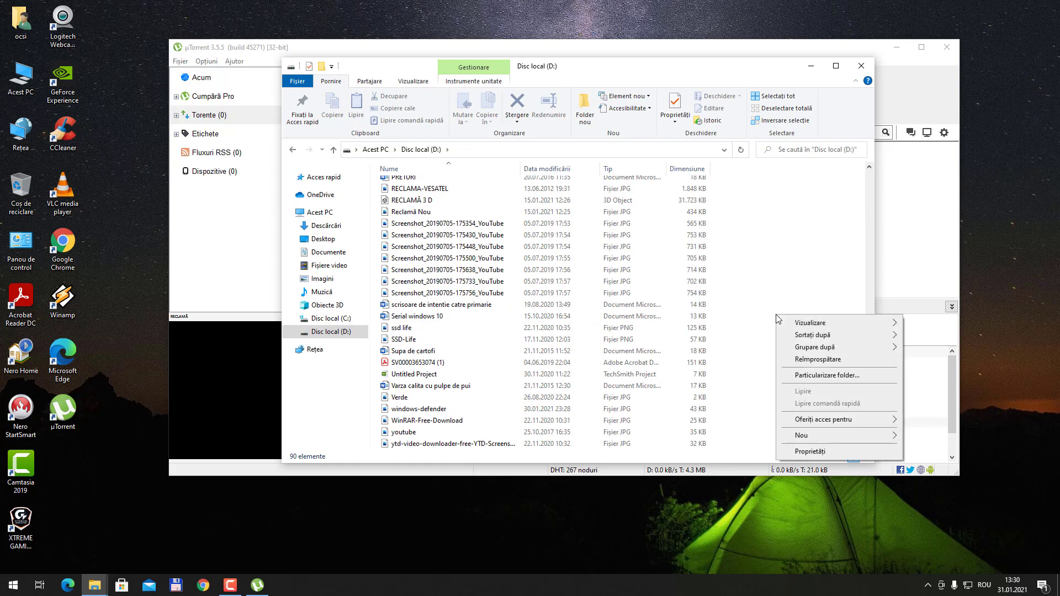
mouse_move(812, 422)
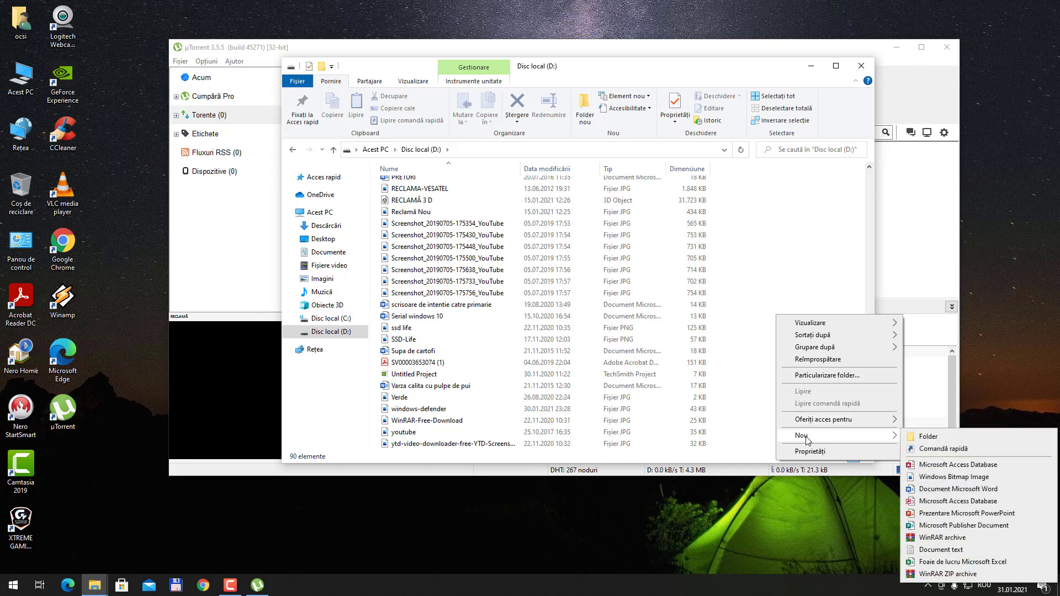
click(933, 440)
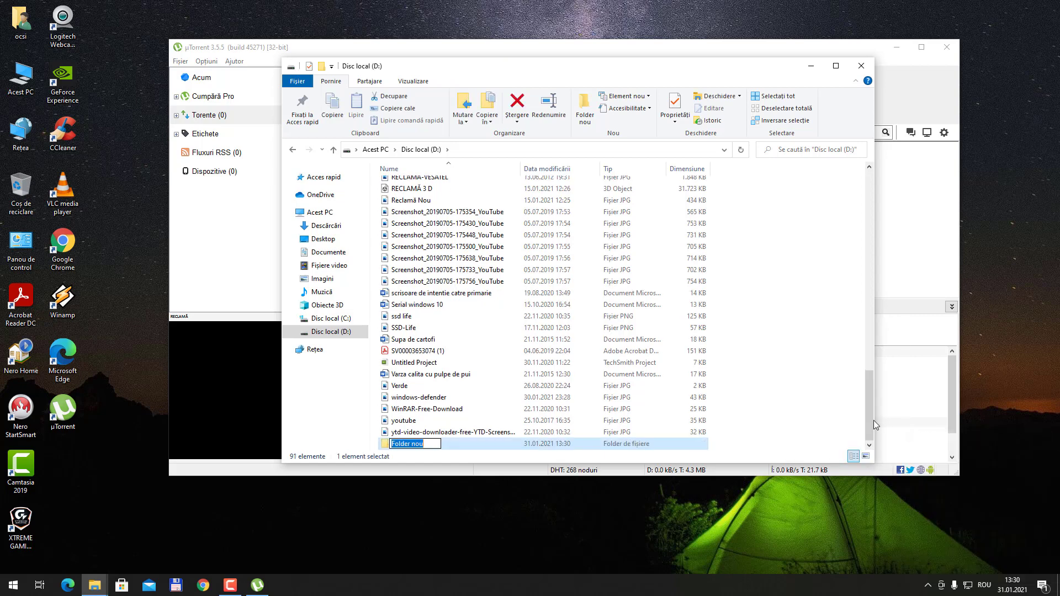
Name the new folder utorrent in lowercase and close the File Explorer window
click(432, 445)
key(ctrl+a)
text(Utorrent)
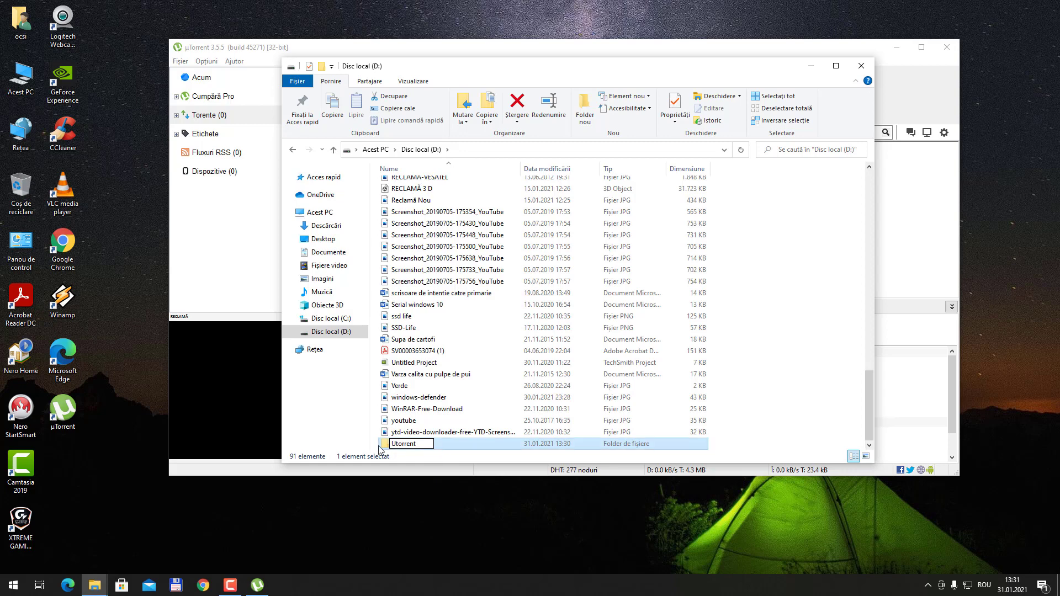
click(395, 444)
key(BackSpace)
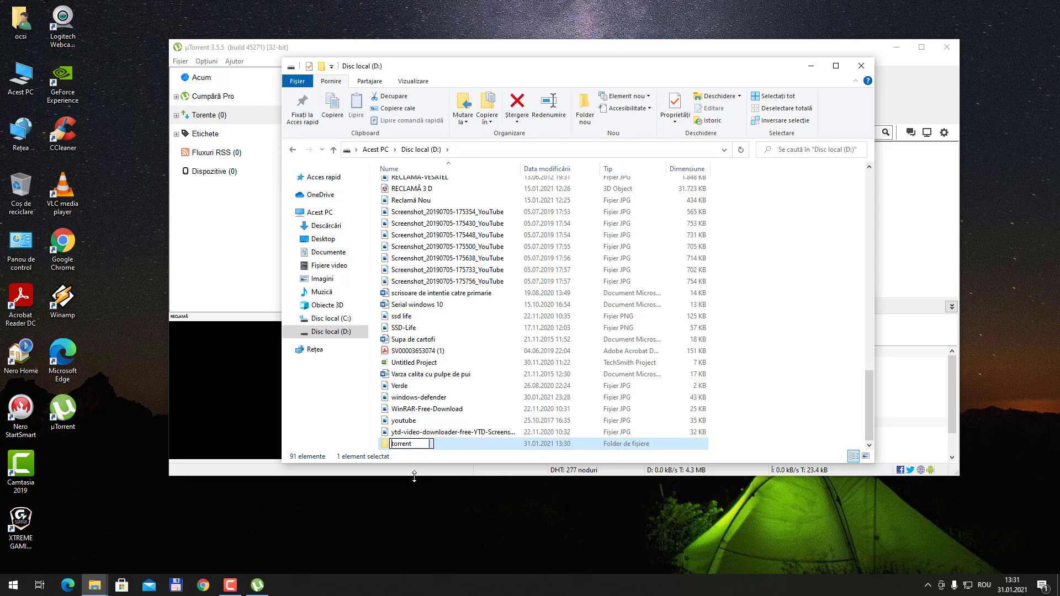
text(u)
key(Return)
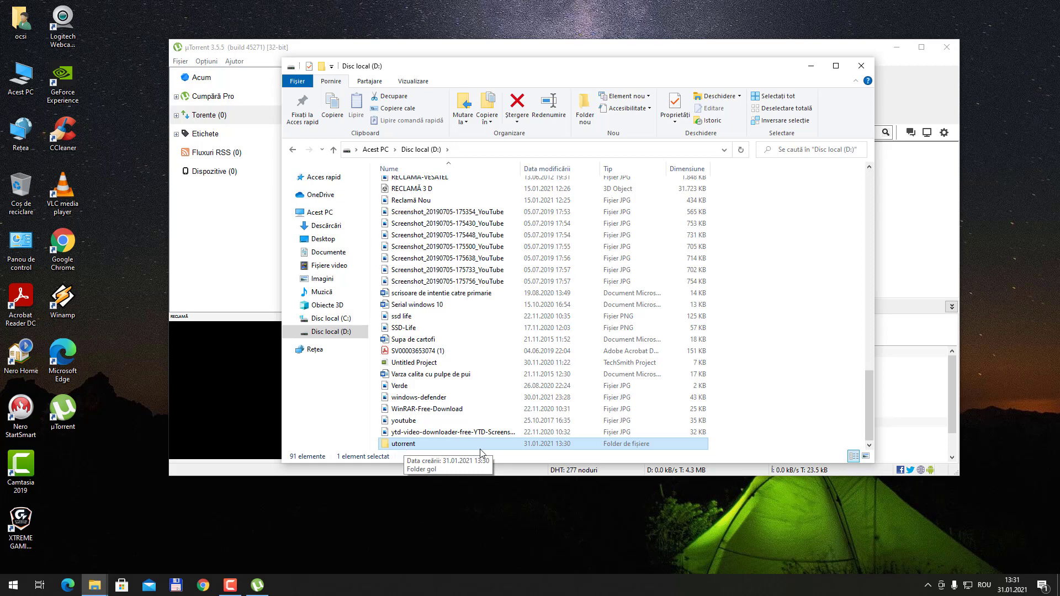
click(783, 417)
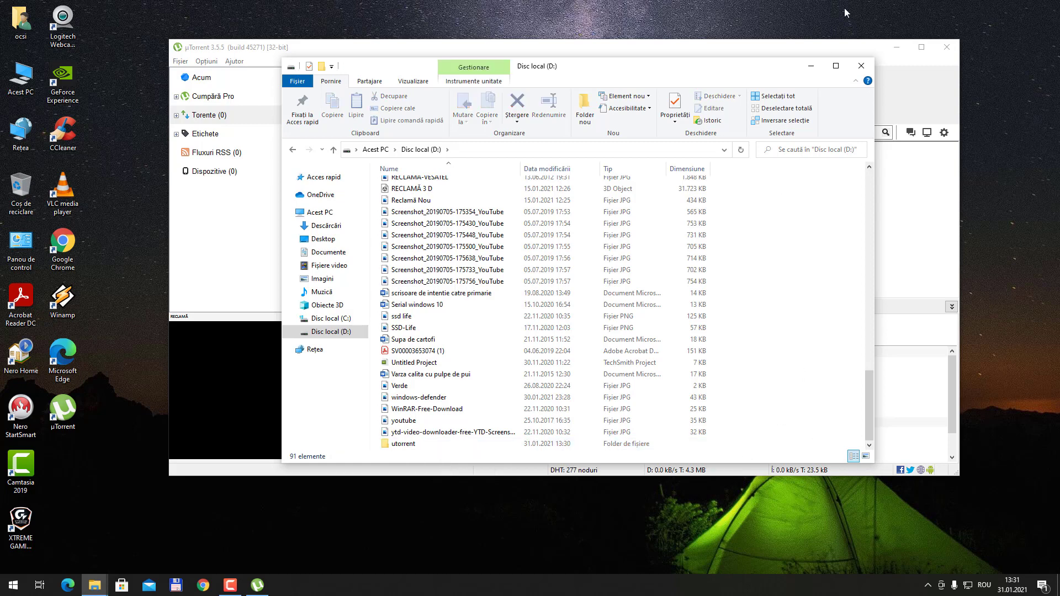
click(862, 65)
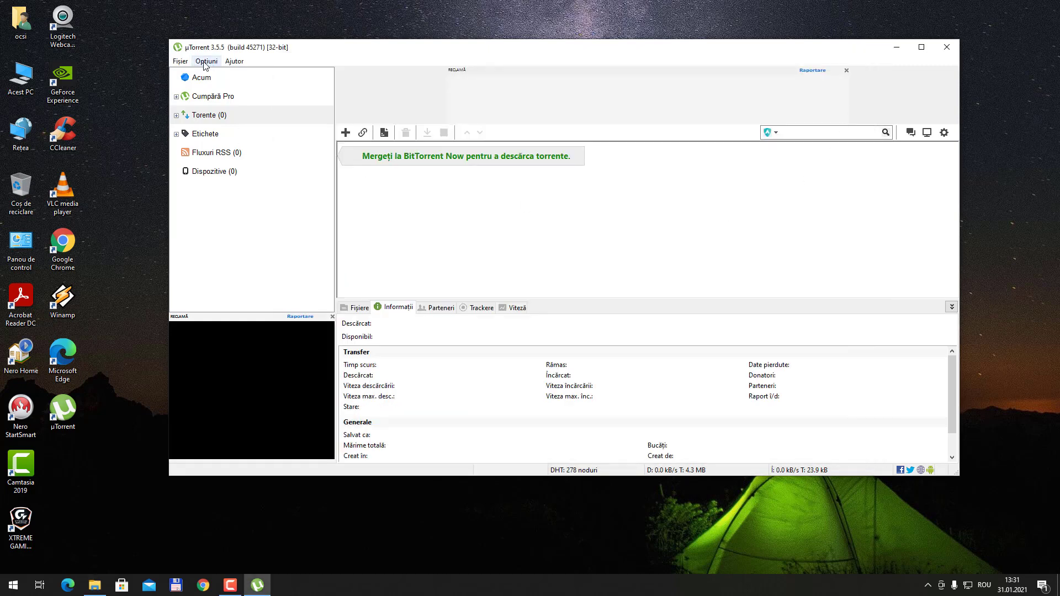
Shift the µTorrent window slightly and open its preferences at the folder settings (Dosare)
drag(463, 57, 481, 58)
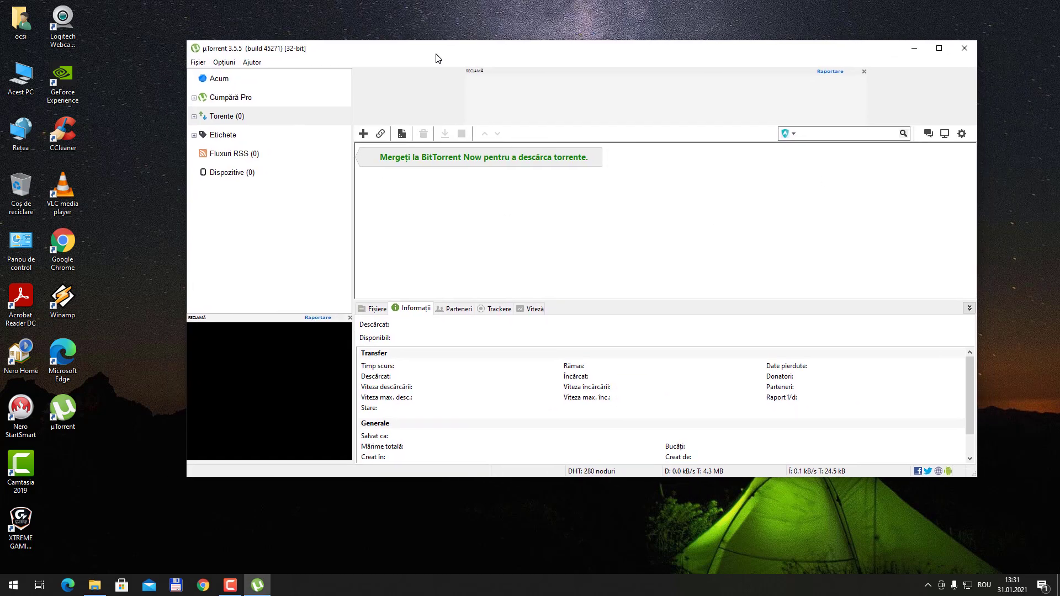
click(223, 62)
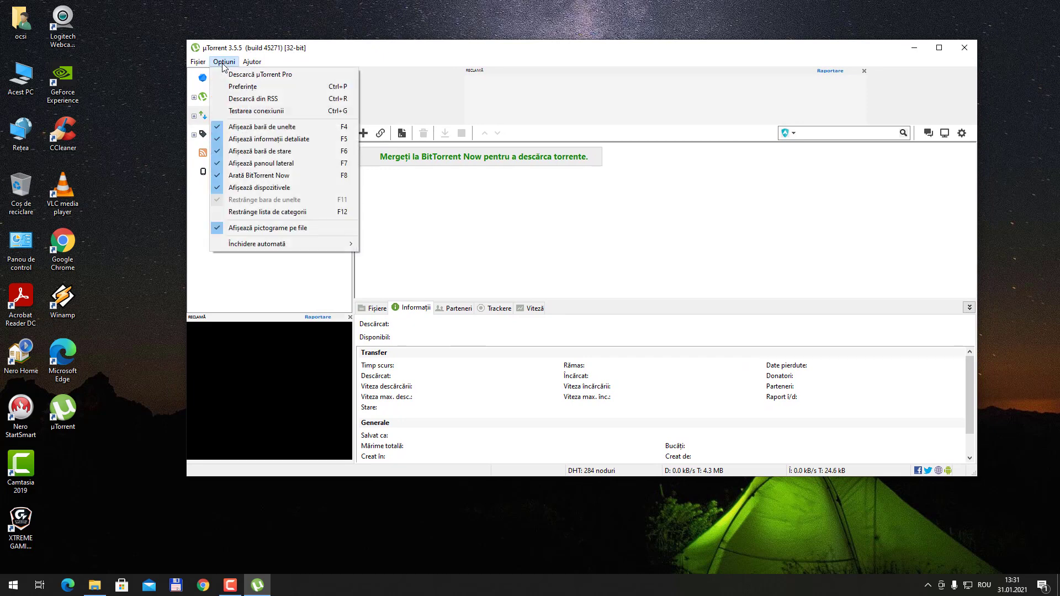
click(242, 88)
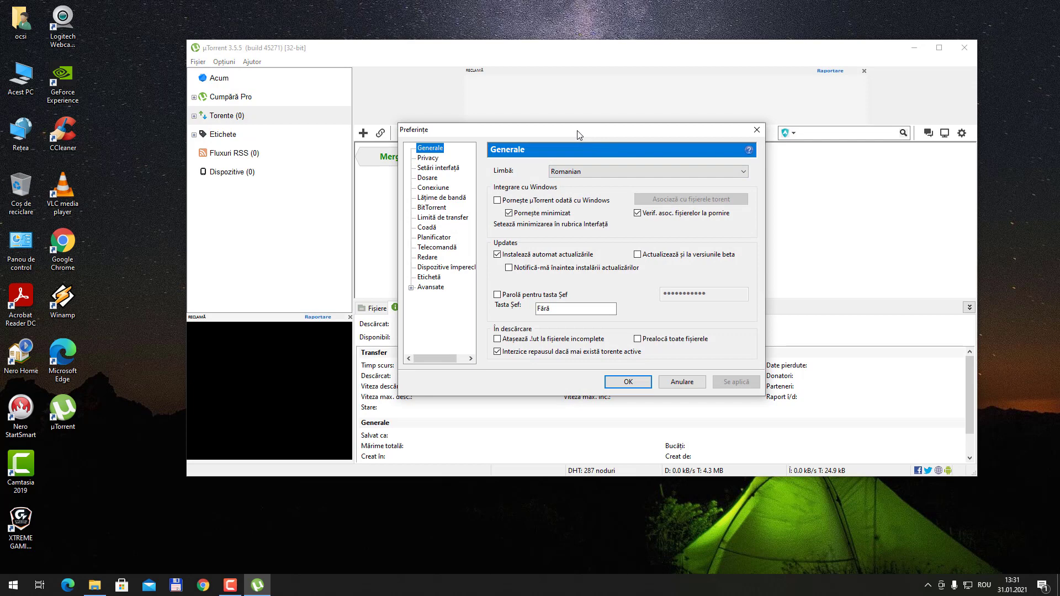
drag(568, 133, 530, 138)
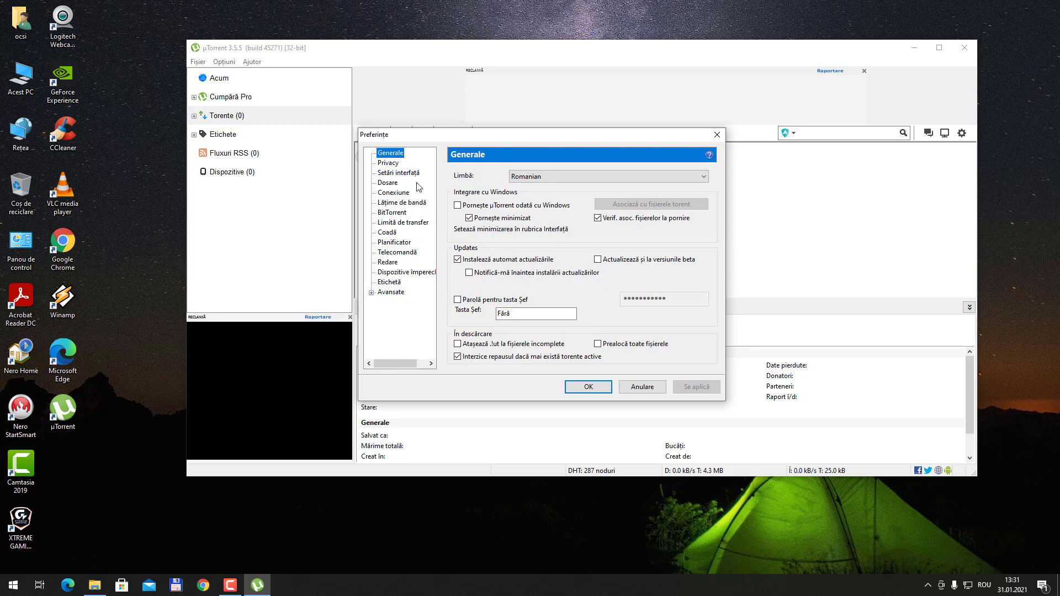
click(388, 182)
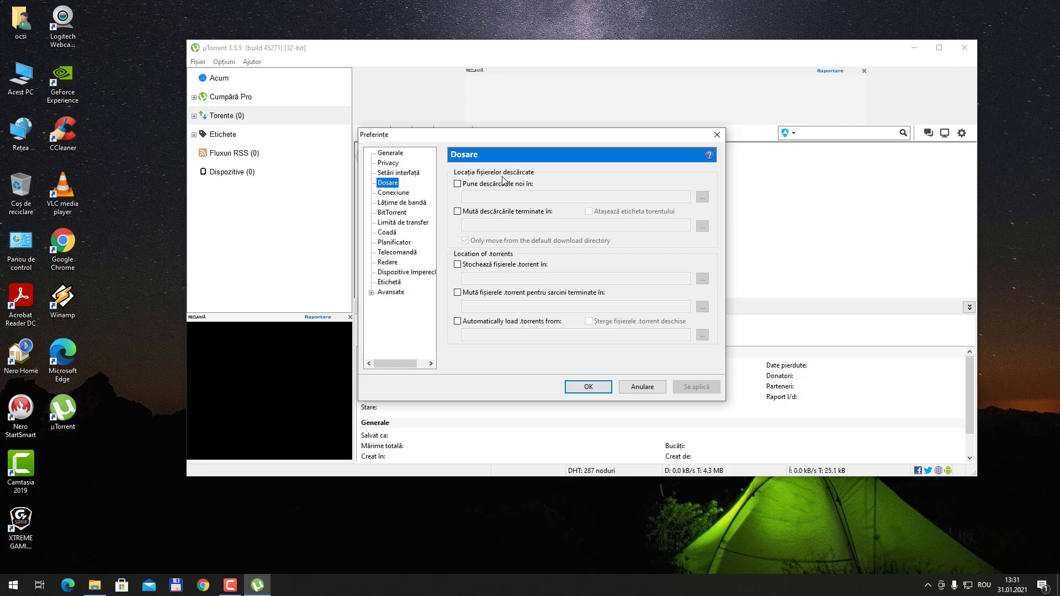
Enable a fixed location for new downloads and set it to the D:\utorrent folder
click(458, 184)
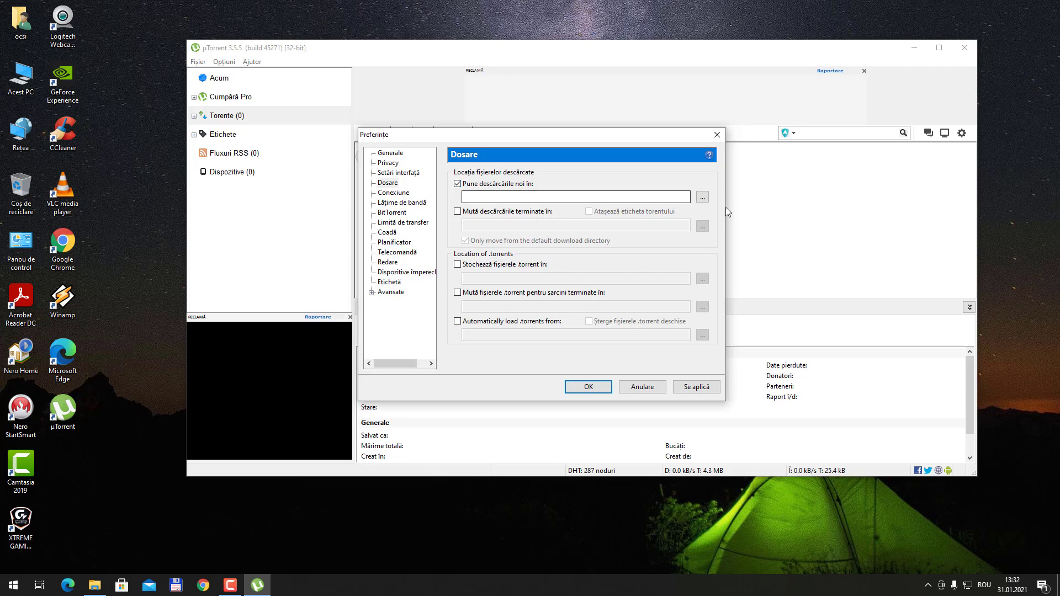
click(702, 197)
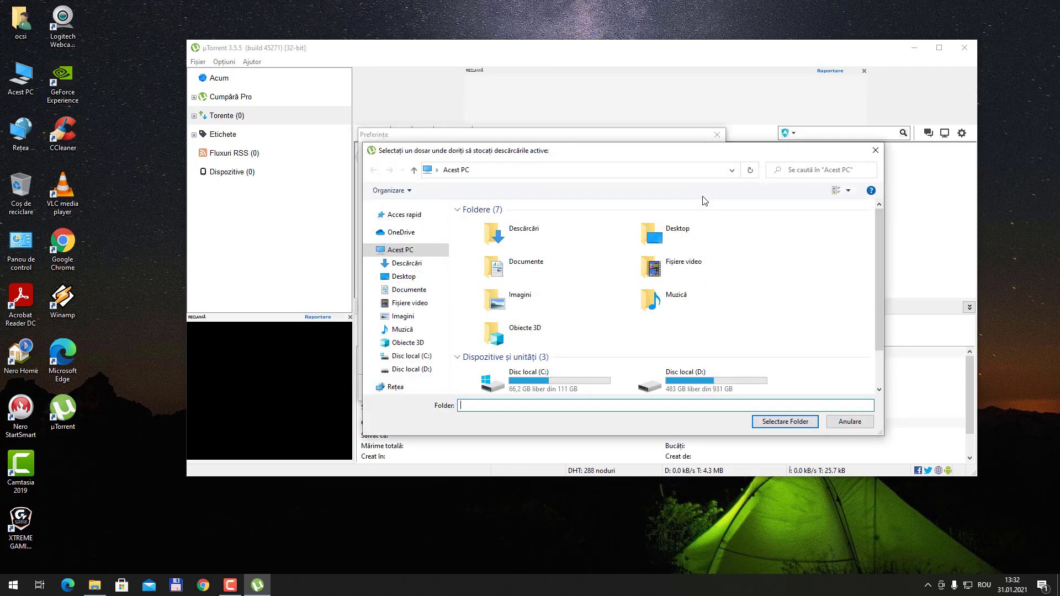
scroll(716, 303, down, 1)
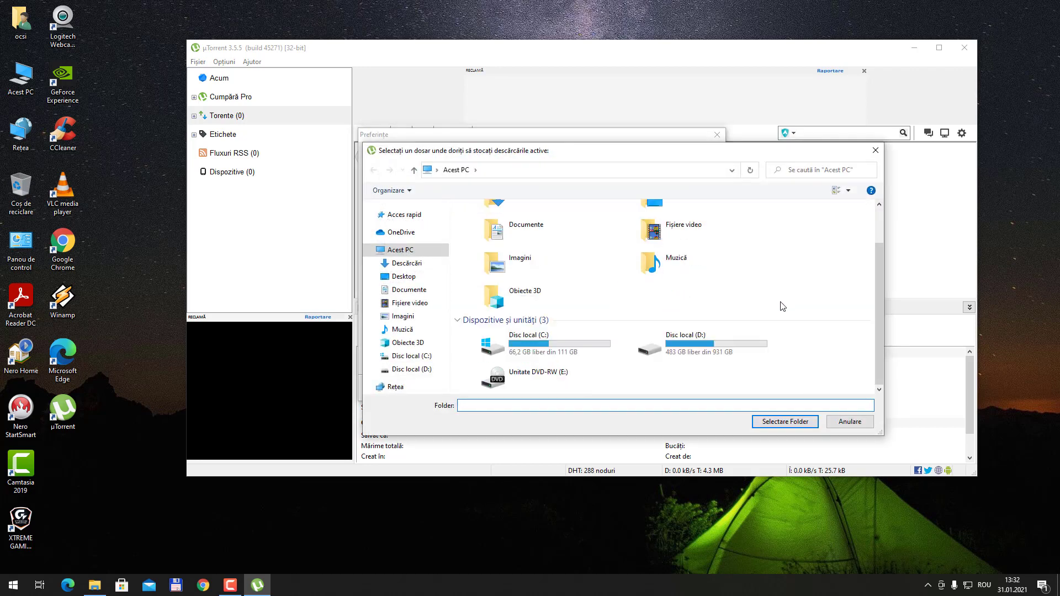
double_click(681, 351)
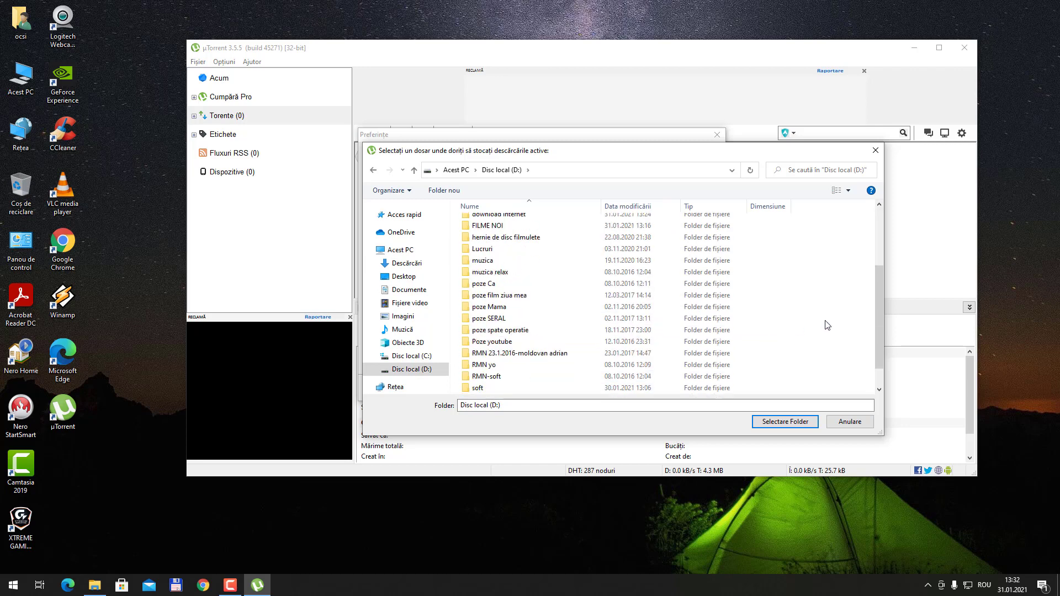
scroll(827, 325, down, 1)
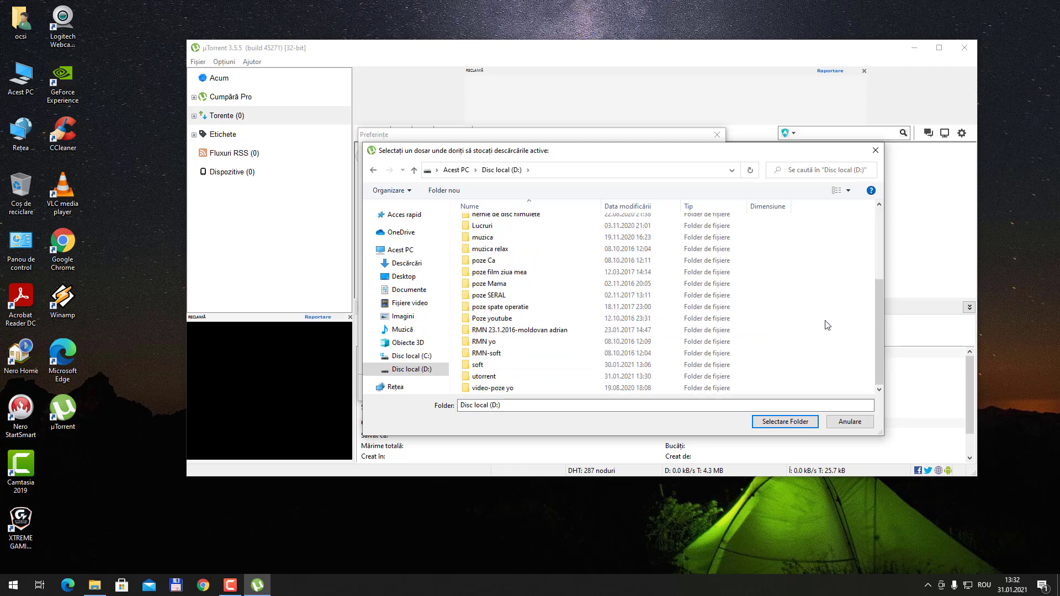
click(484, 379)
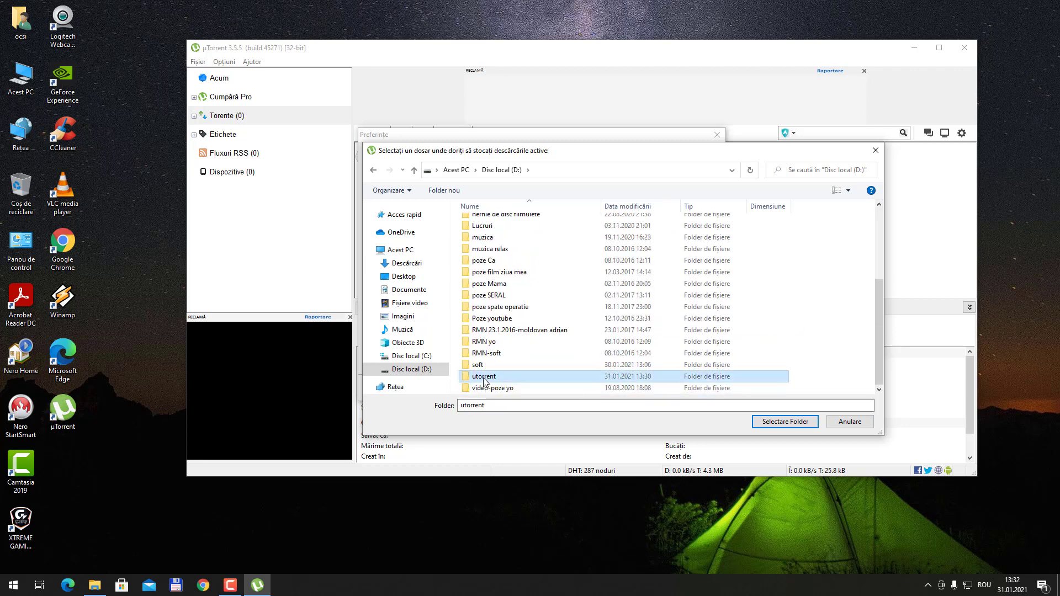
click(785, 422)
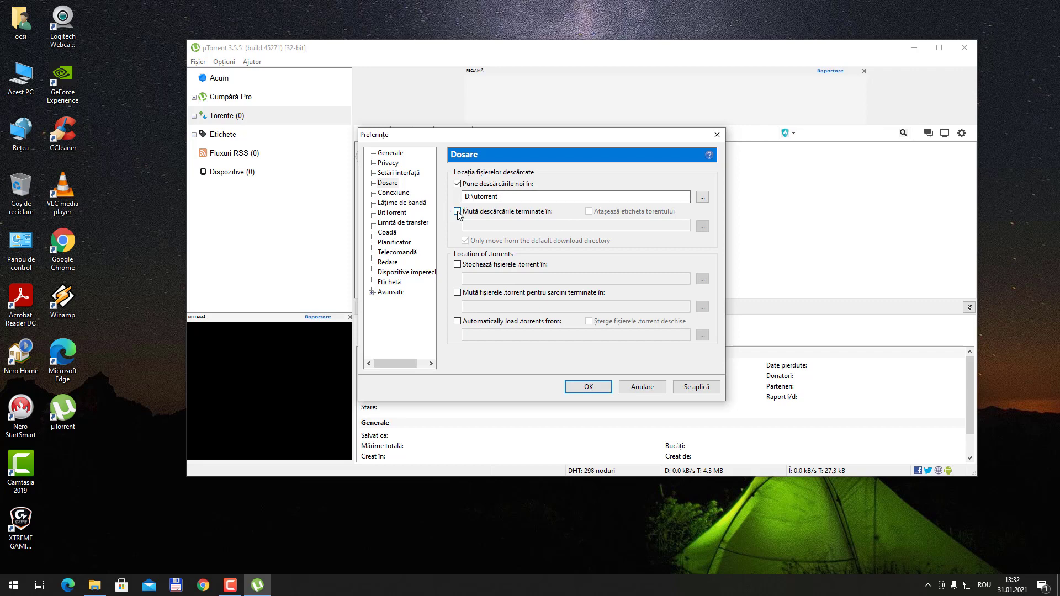
Enable moving completed downloads to D:\utorrent, and save the folder preferences
click(458, 212)
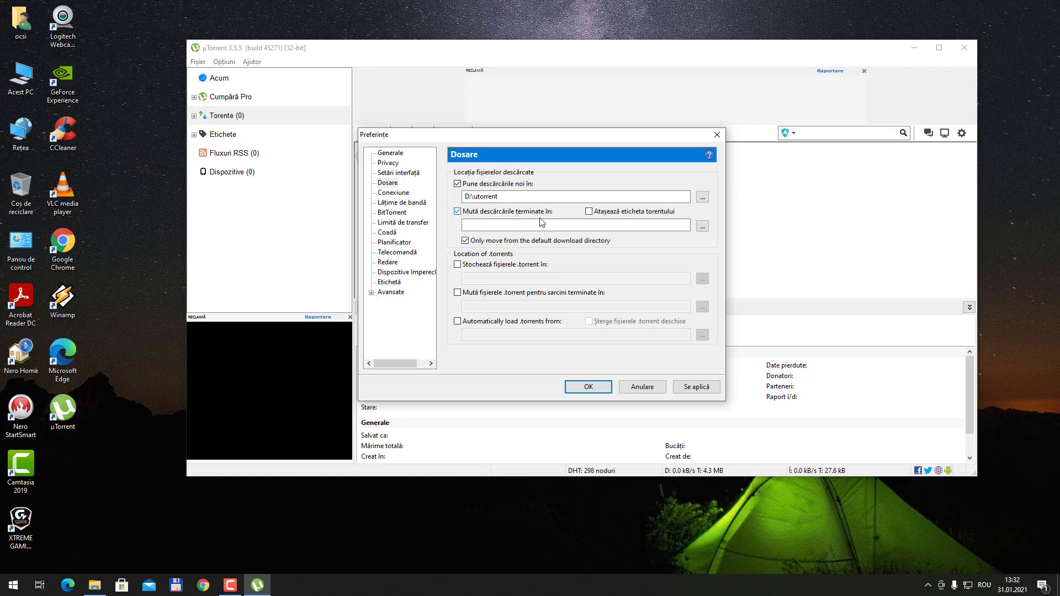
click(703, 227)
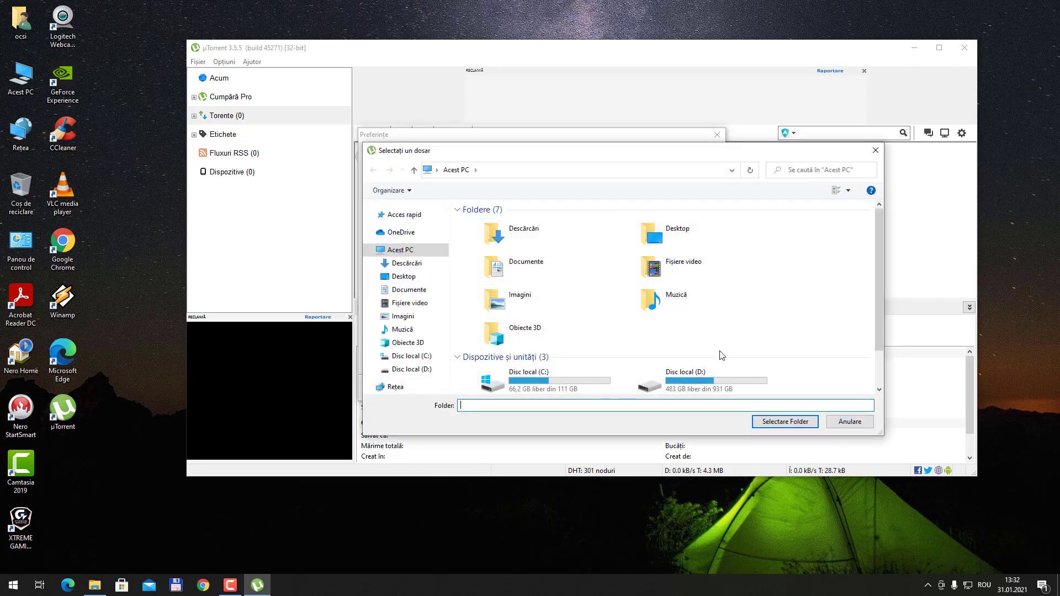
double_click(697, 378)
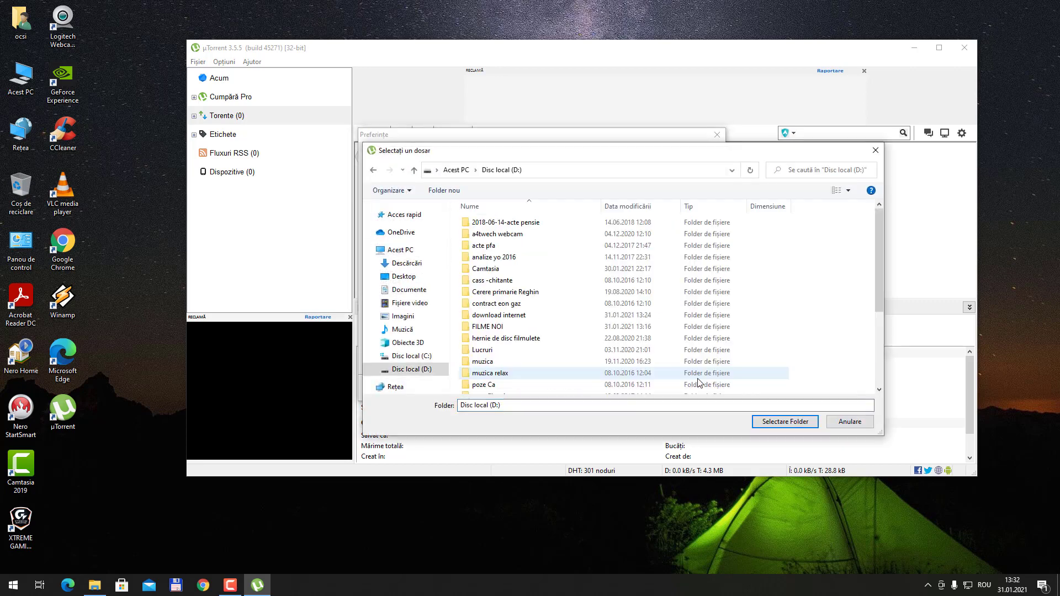
scroll(747, 293, down, 4)
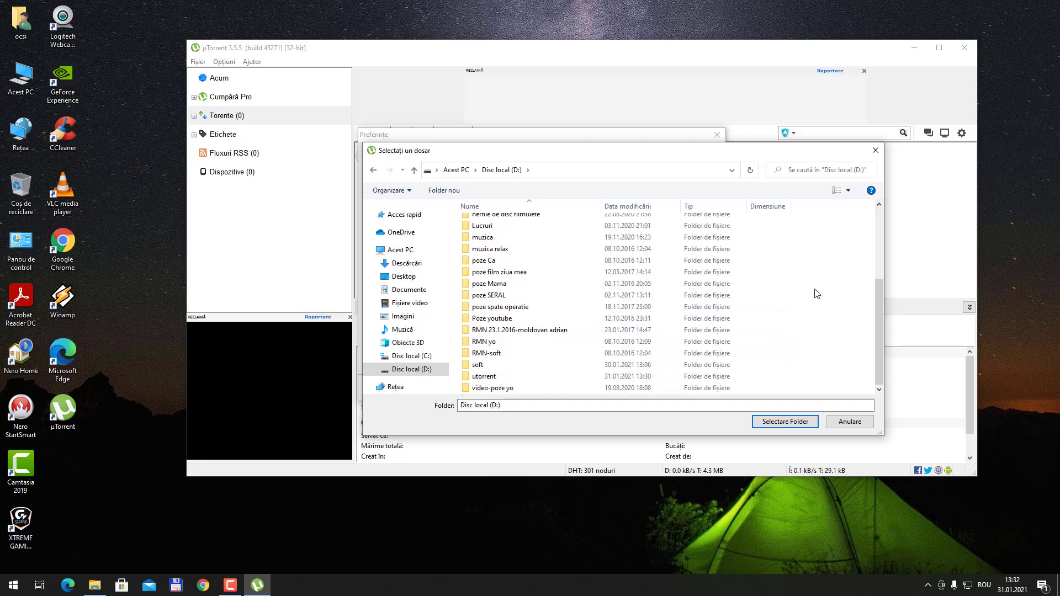
click(488, 380)
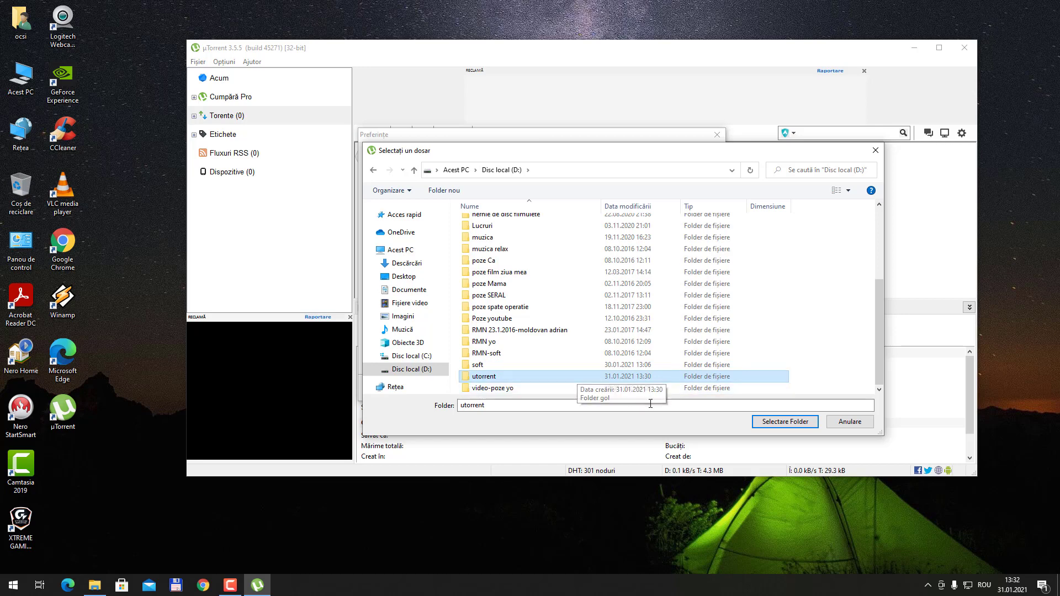
click(786, 422)
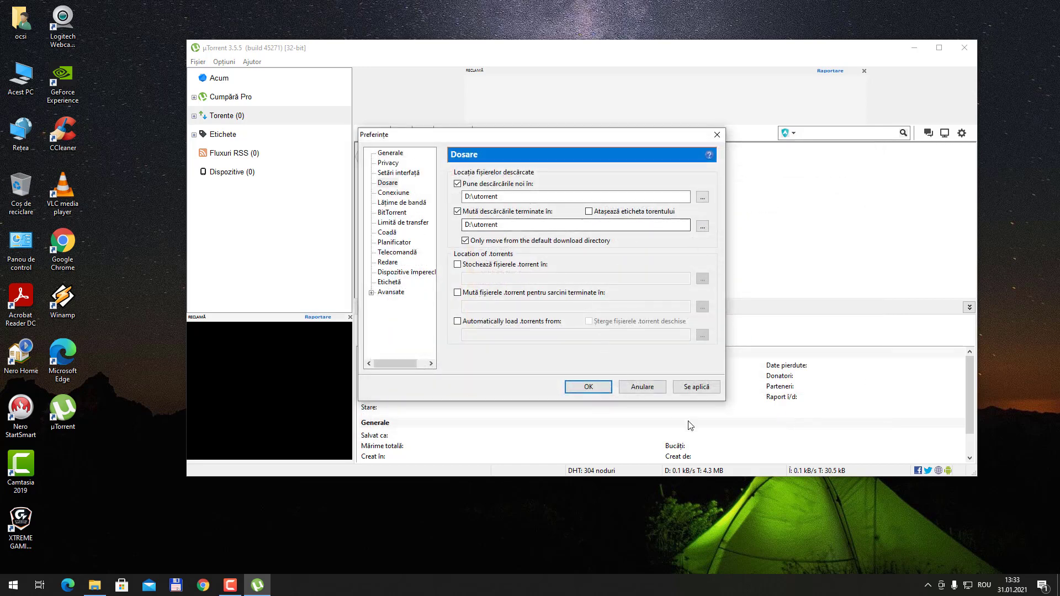
click(697, 387)
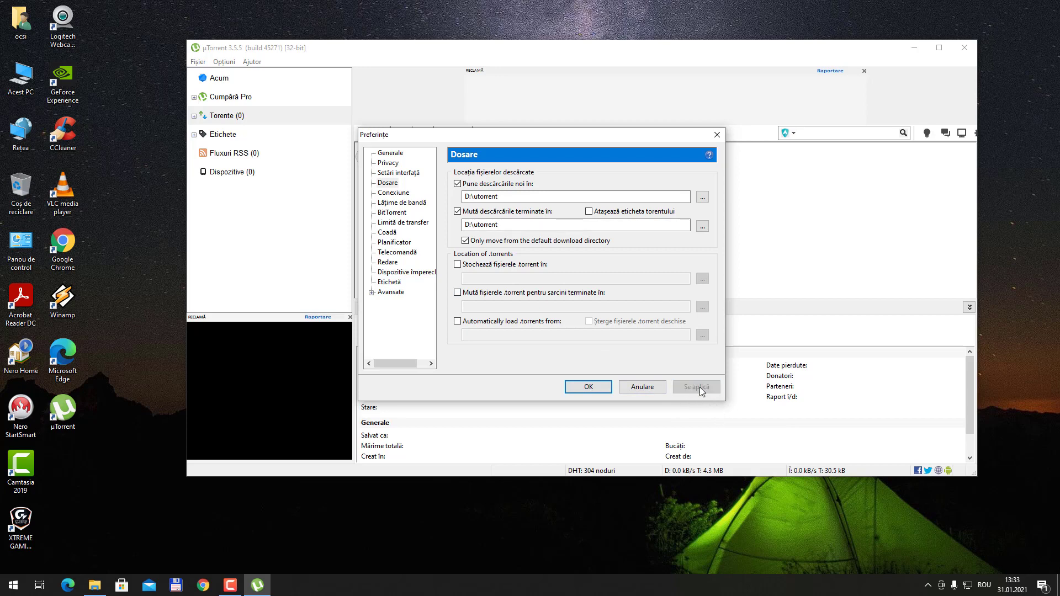
click(588, 387)
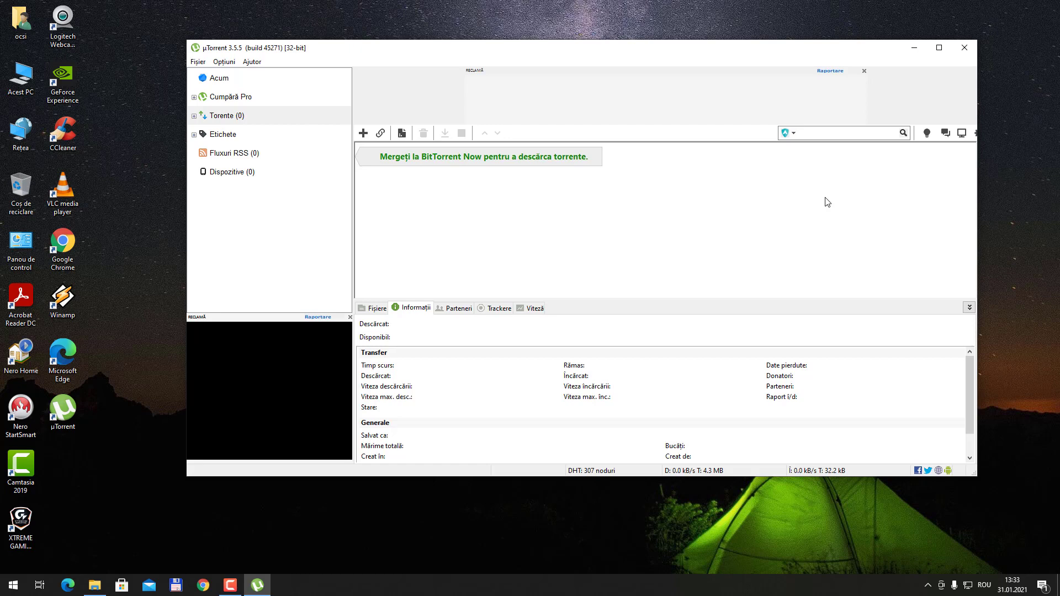
Reopen the µTorrent preferences and review the connection settings (Conexiune) and the upload and download limits under Lățime de bandă
click(229, 62)
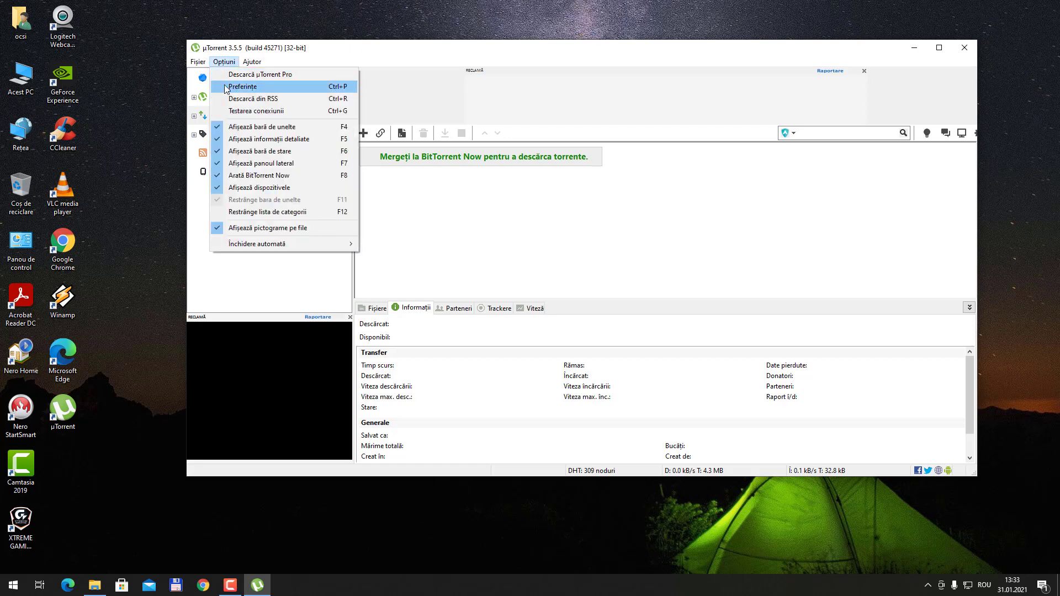
click(243, 87)
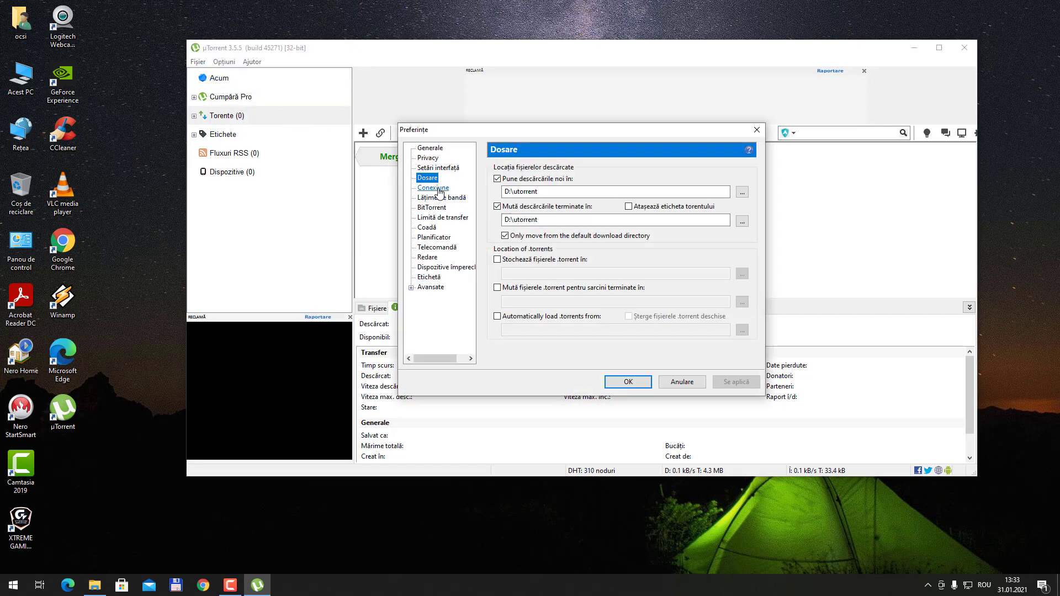
click(440, 189)
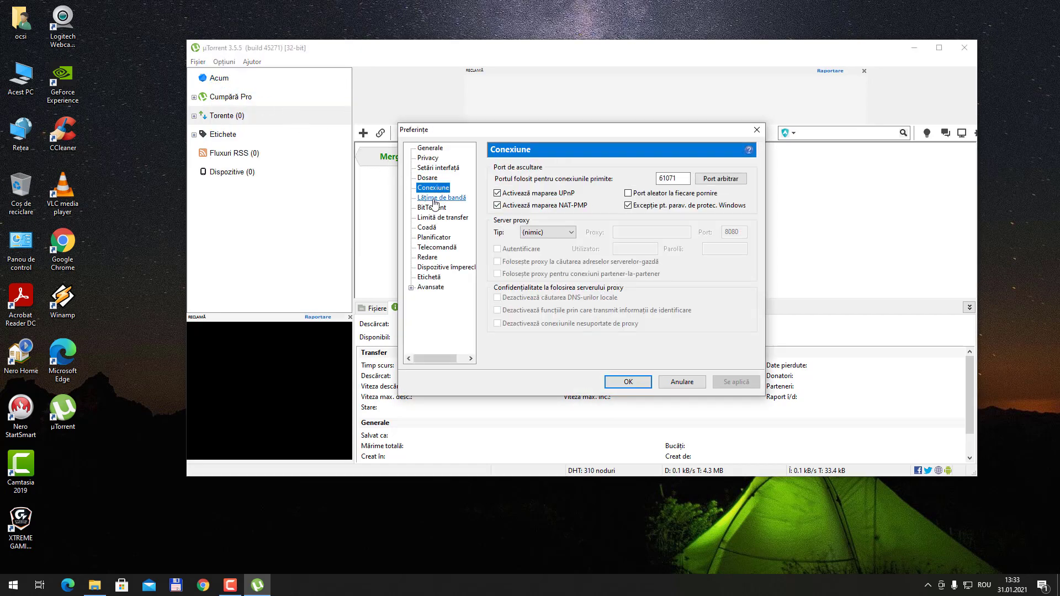
click(440, 198)
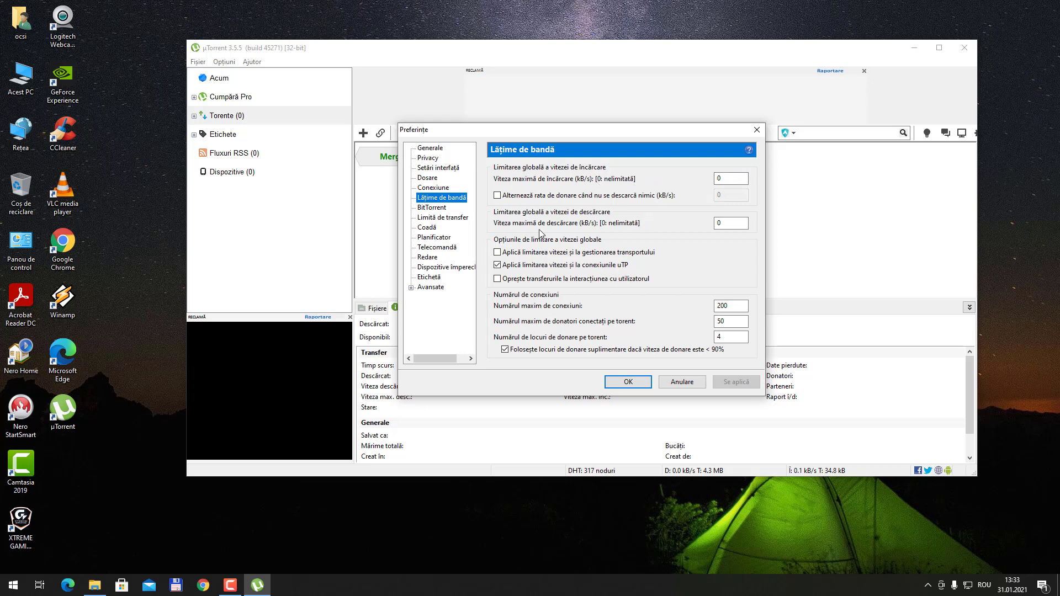
click(740, 223)
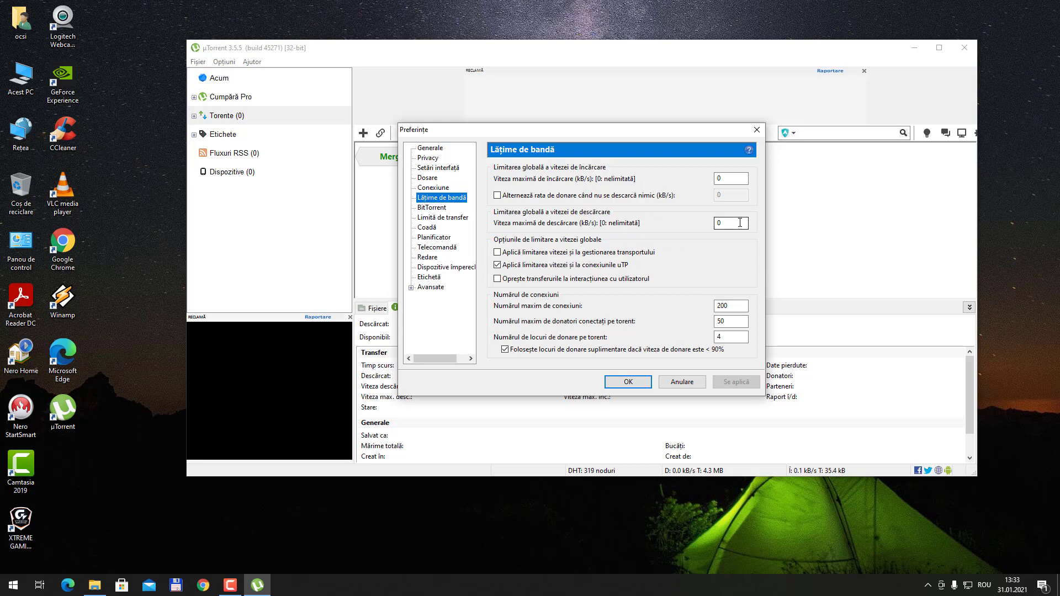
click(731, 176)
Examine the remaining preference categories from BitTorrent through Coadă, Telecomandă and Etichetă to Avansate
click(432, 208)
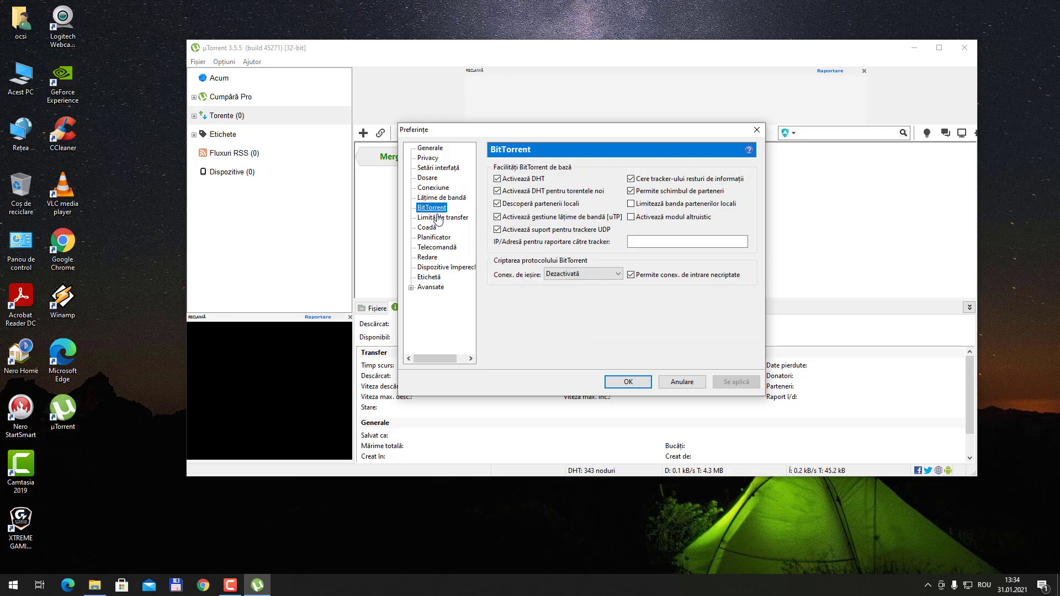
click(440, 220)
click(427, 227)
click(434, 237)
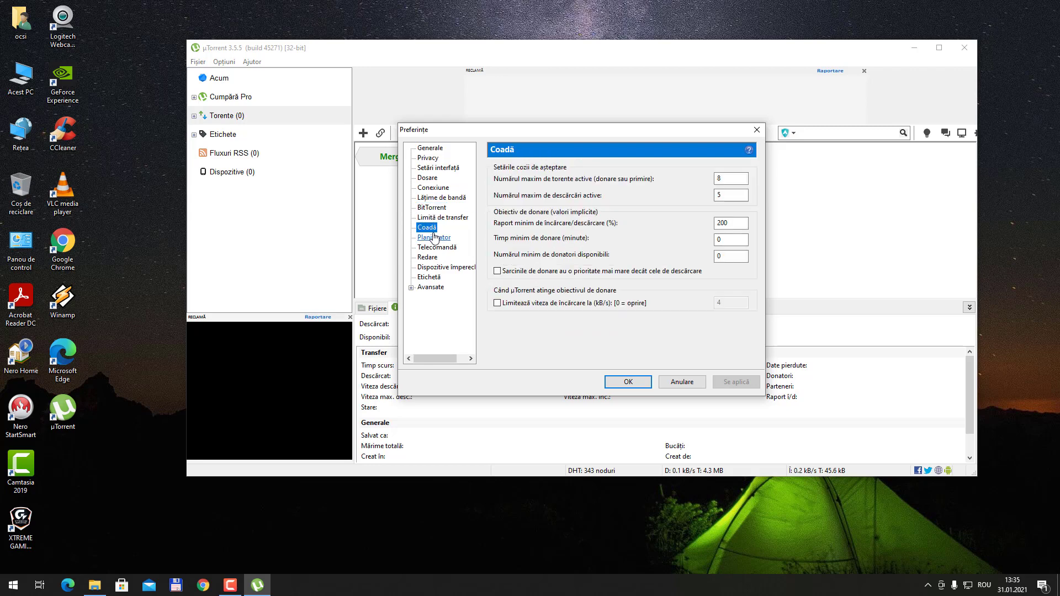
click(437, 247)
click(427, 257)
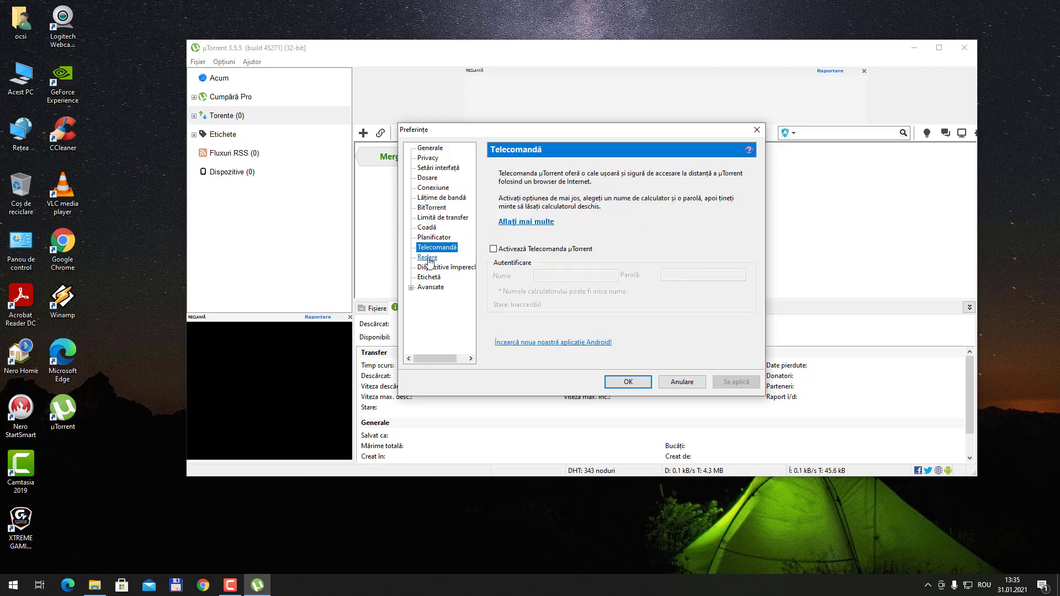
click(429, 267)
click(429, 277)
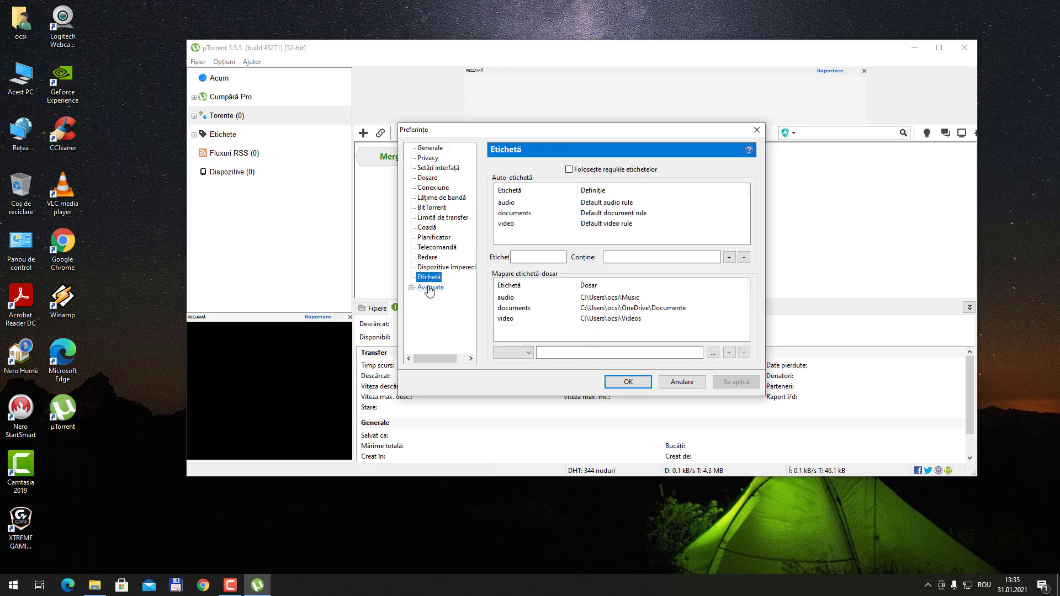
click(430, 288)
Review the Generale, Privacy, Setări interfață and Dosare preference categories
click(435, 149)
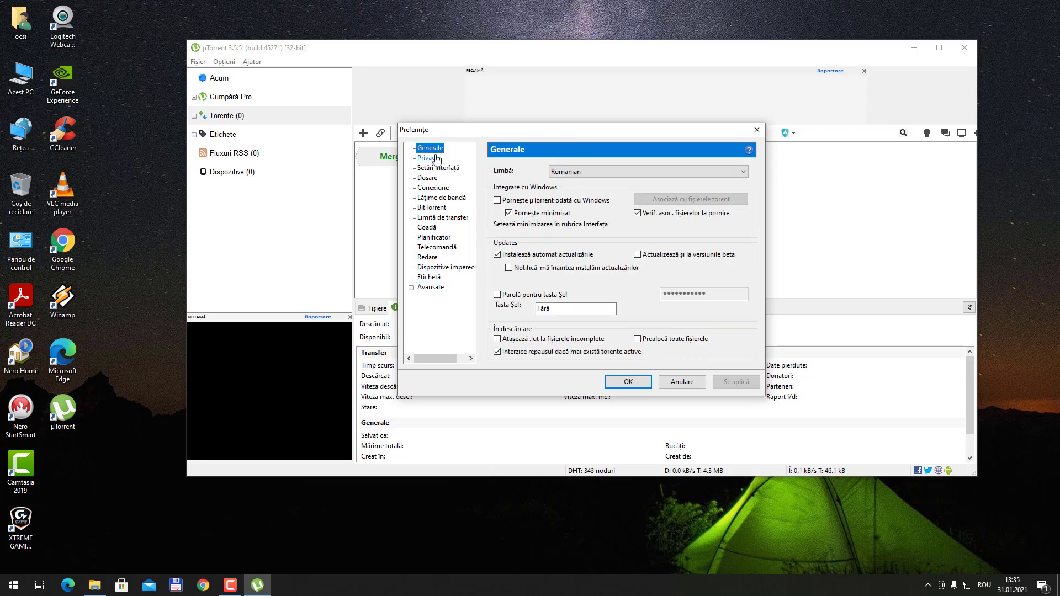
click(433, 158)
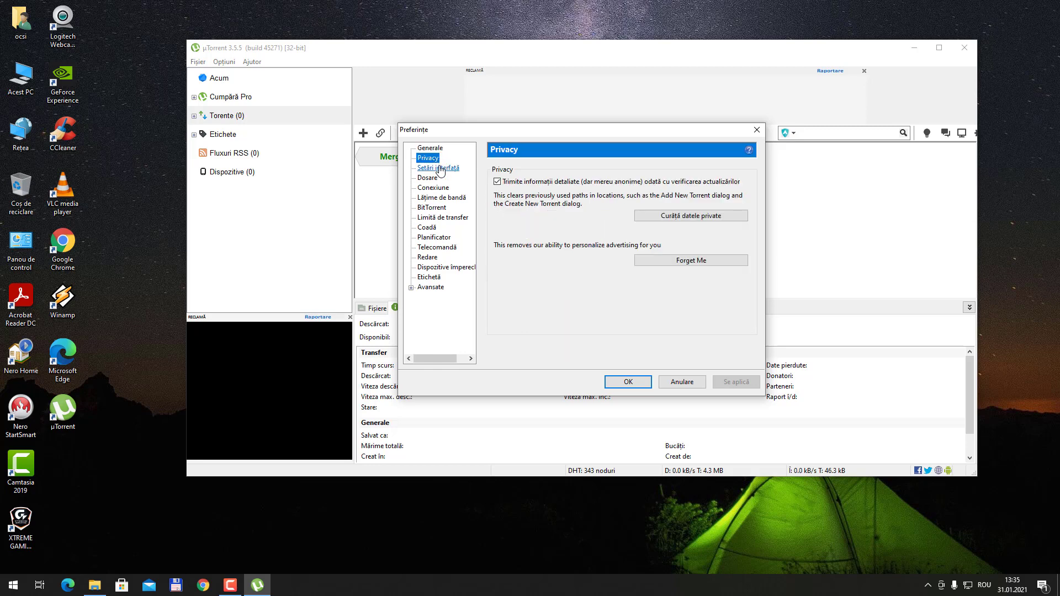
click(439, 168)
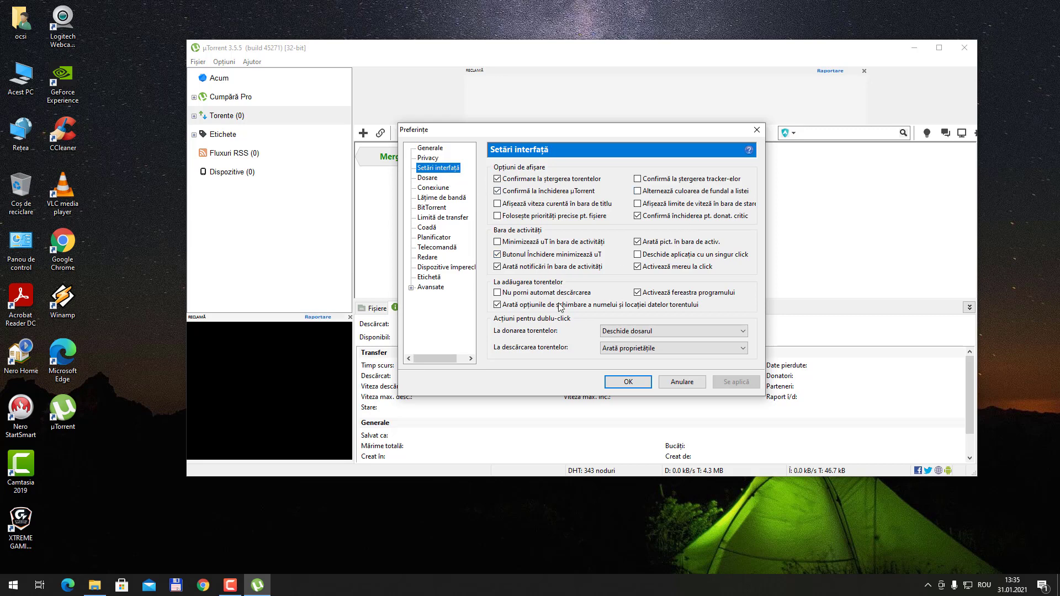
click(429, 178)
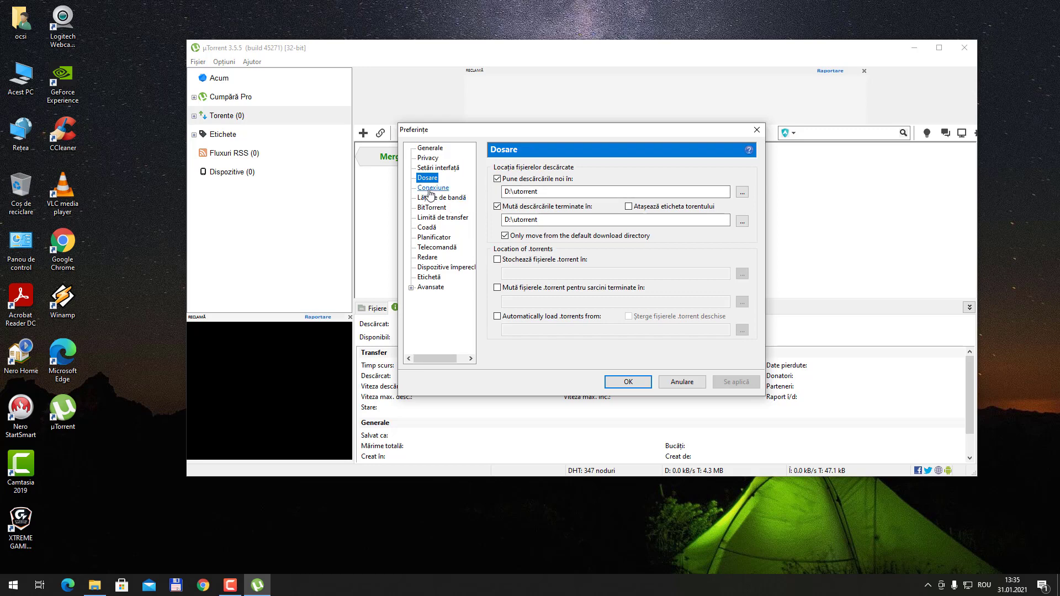
Set the maximum number of connections (Numărul maxim de conexiuni) to 500 in the Lățime de bandă preferences
click(430, 198)
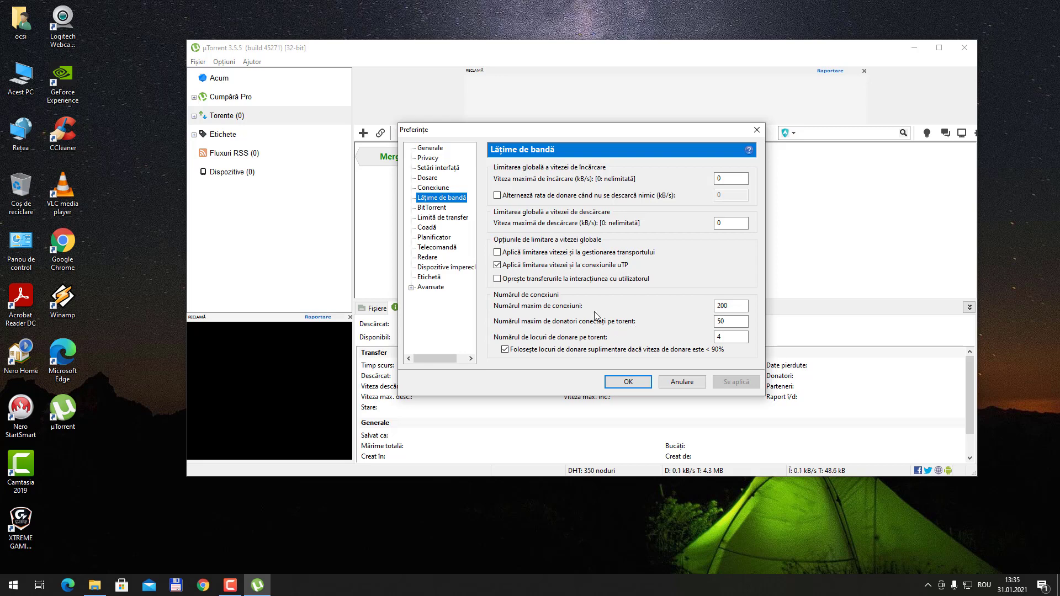
double_click(739, 303)
click(741, 301)
double_click(737, 304)
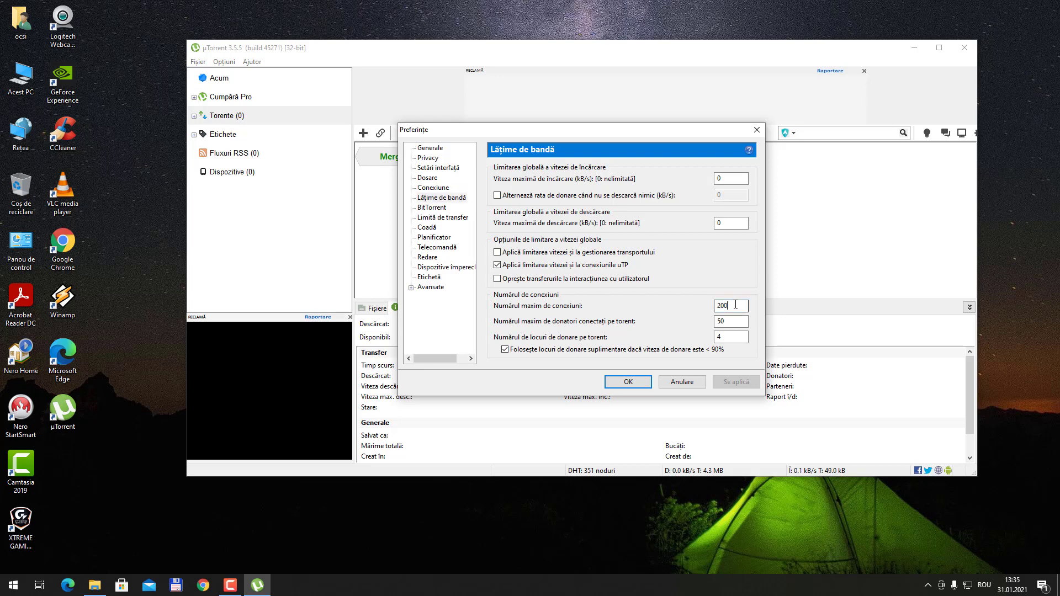
text(500)
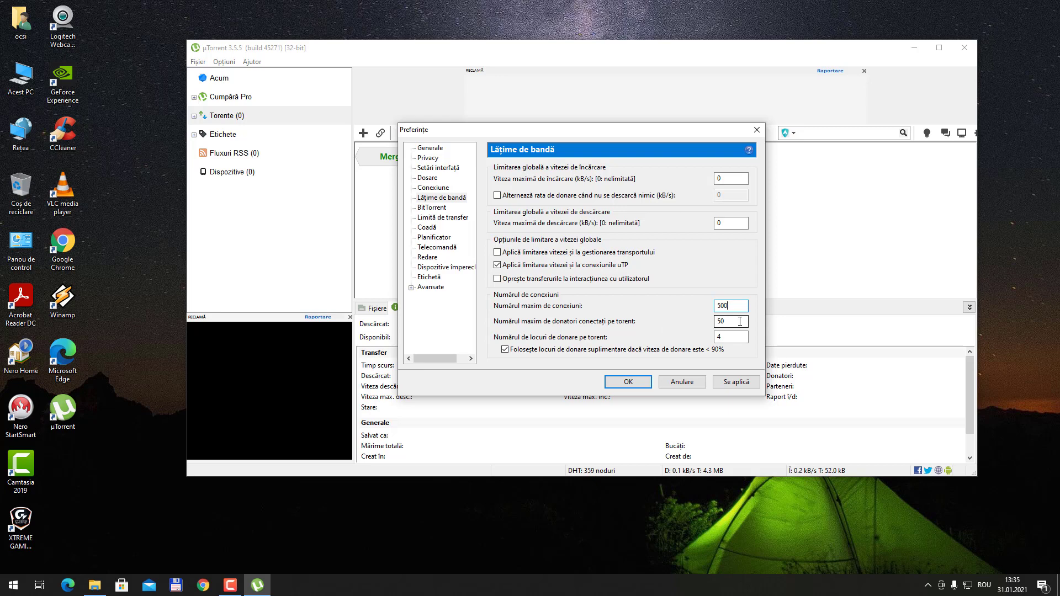
Set the maximum number of connected peers per torrent to 150, apply the bandwidth settings and close the preferences
drag(739, 321, 658, 324)
text(14)
text(50)
click(740, 385)
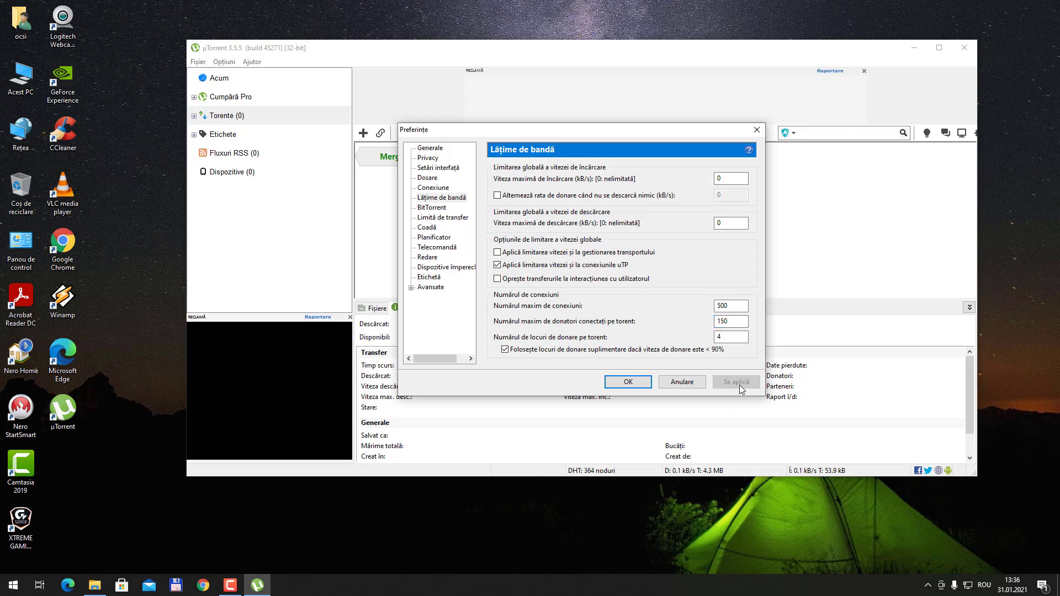
click(627, 384)
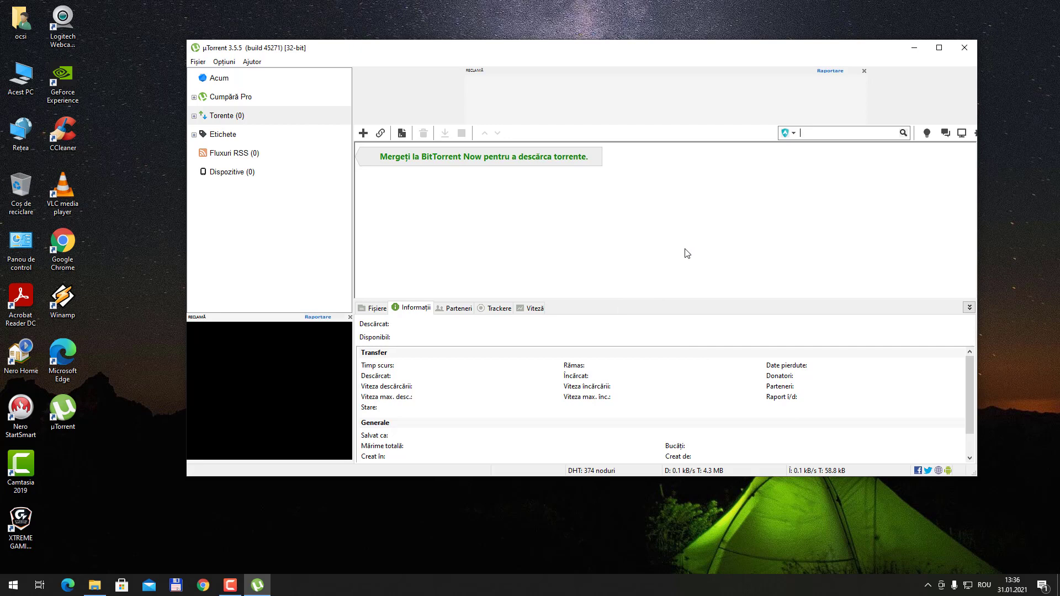
Minimize µTorrent, switch to Google Chrome and search YouTube for "reparatii calculatoare reghin"
click(914, 48)
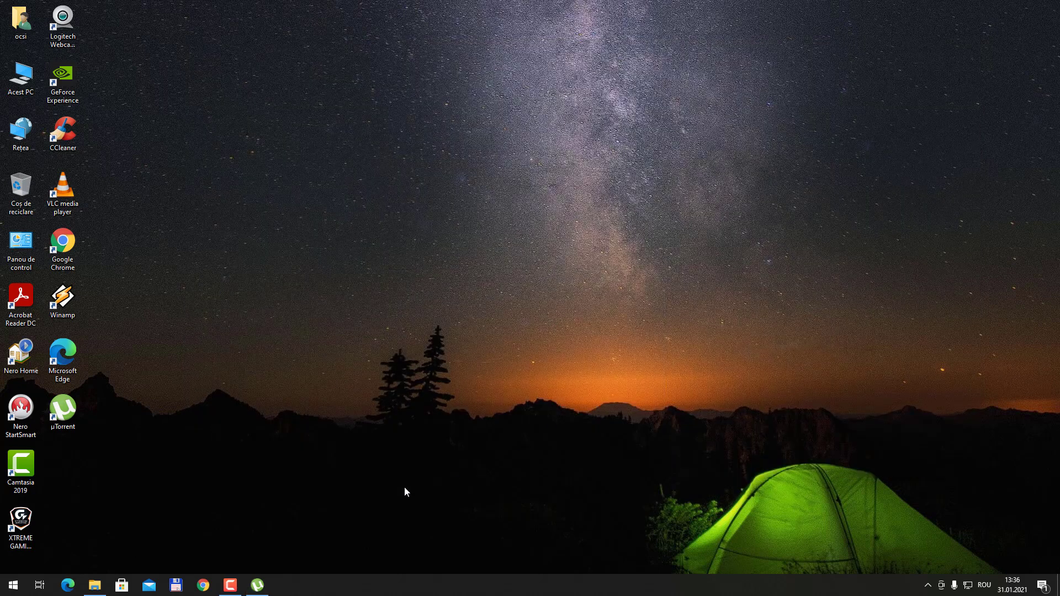
click(203, 585)
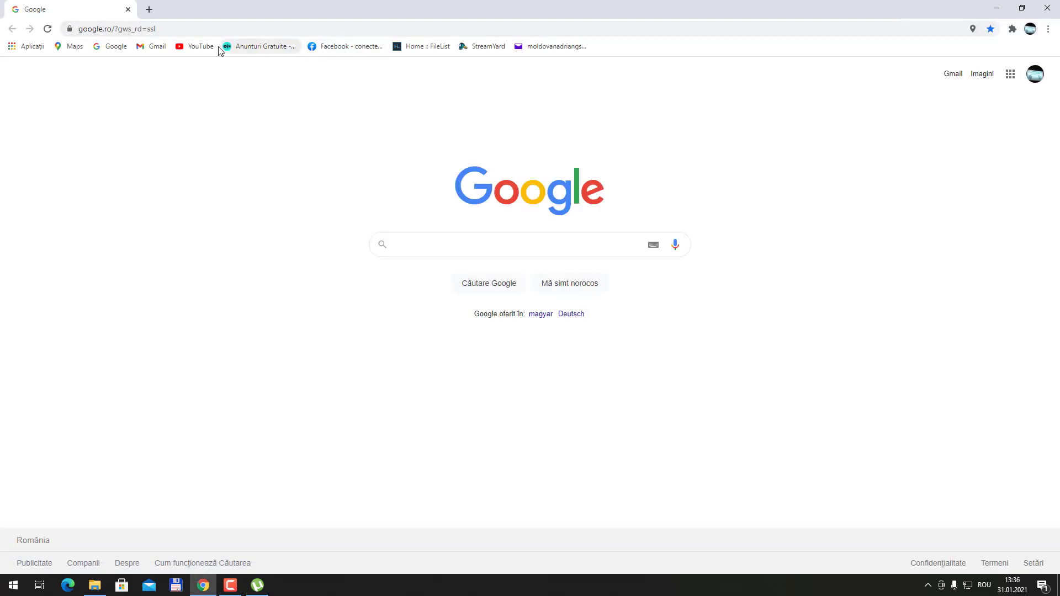
click(200, 47)
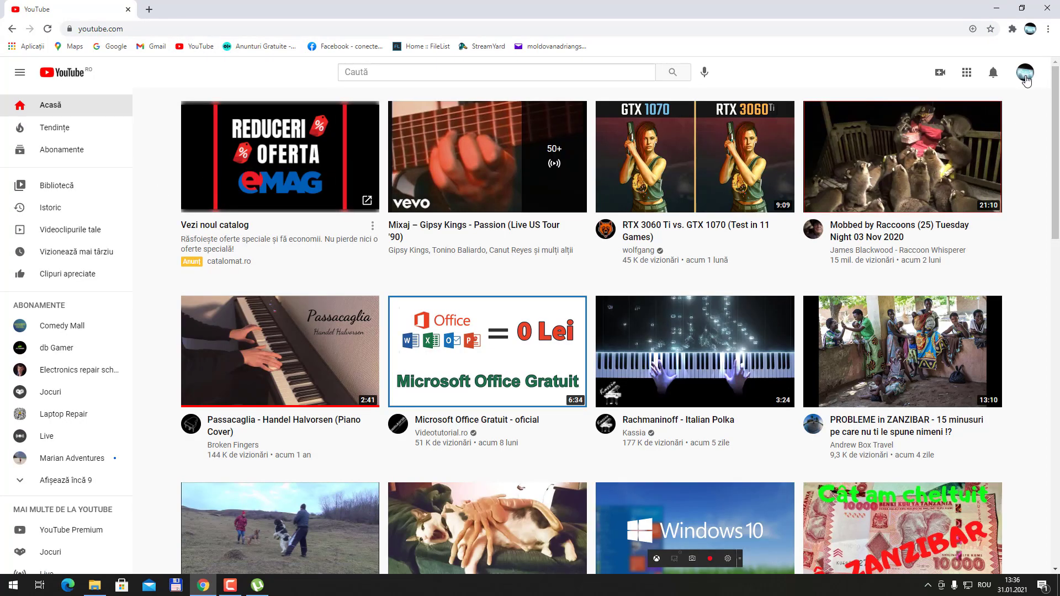
click(1026, 80)
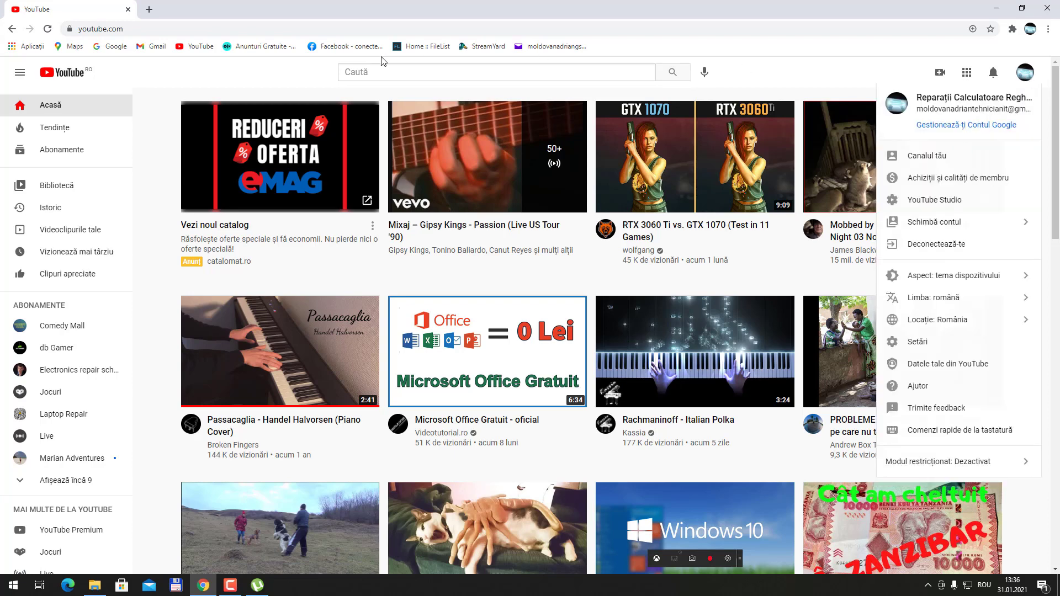
click(382, 74)
click(385, 103)
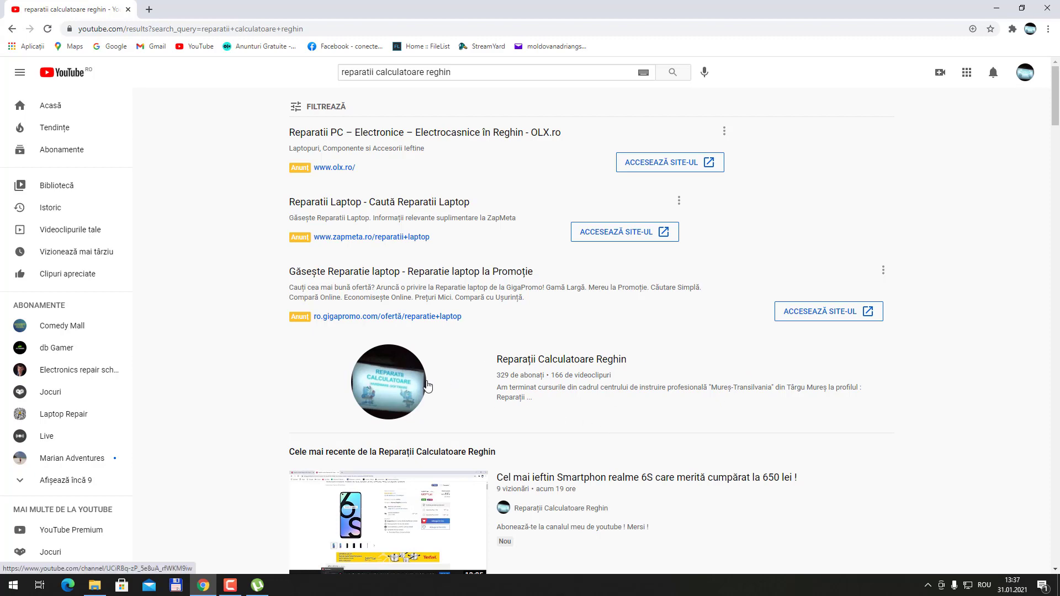
Open the Reparații Calculatoare Reghin channel, pause its intro video and browse the channel's uploaded videos
click(389, 391)
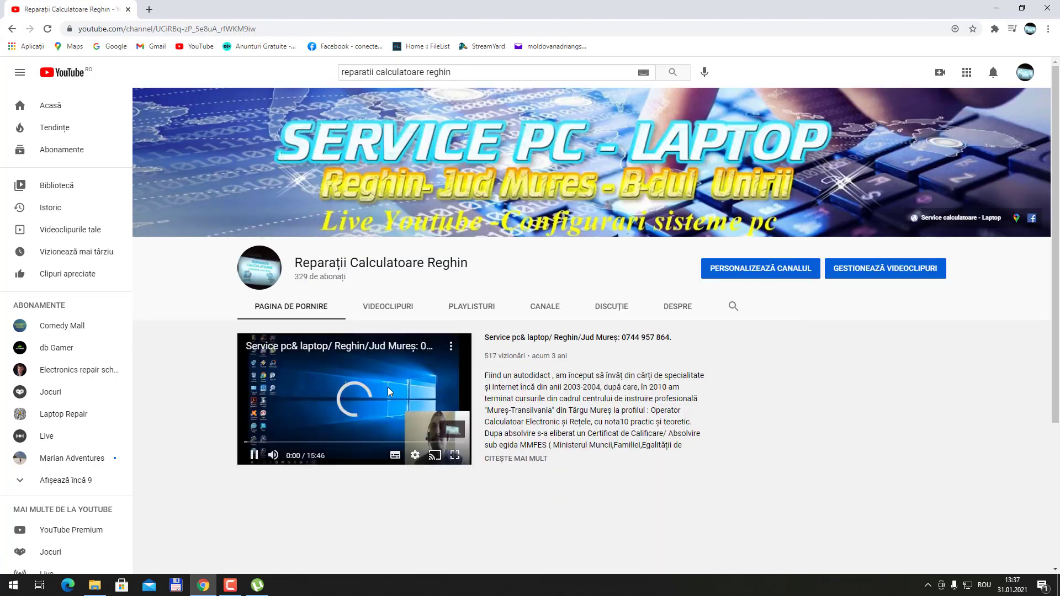
click(389, 391)
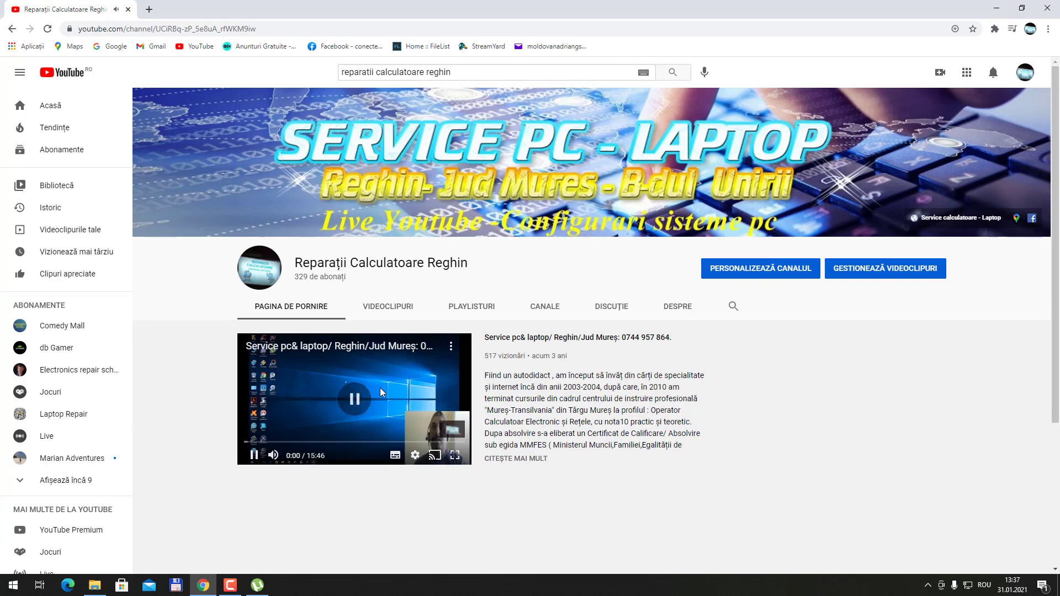
click(389, 308)
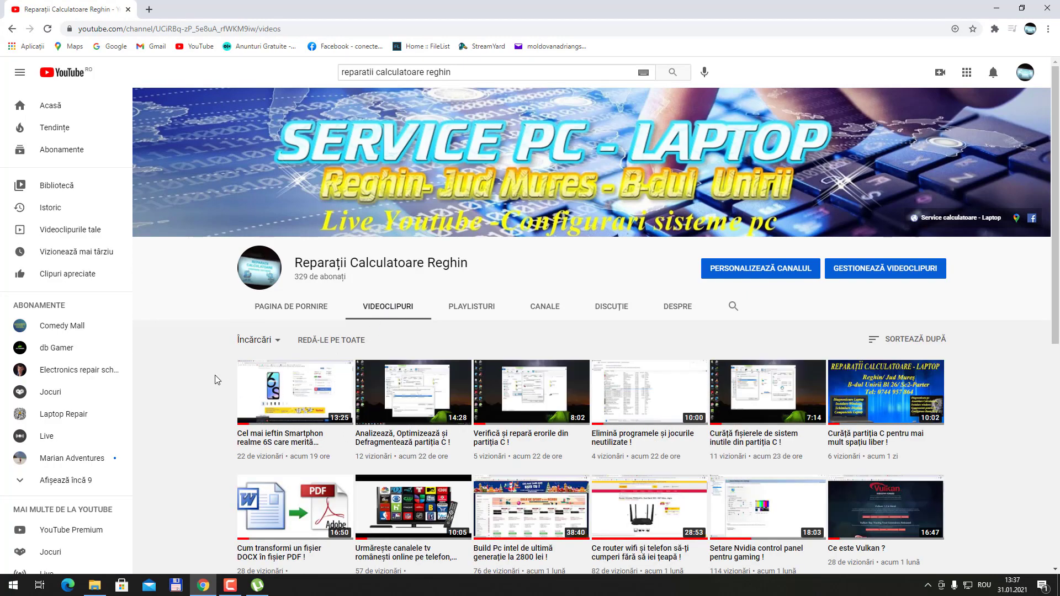
scroll(217, 379, down, 6)
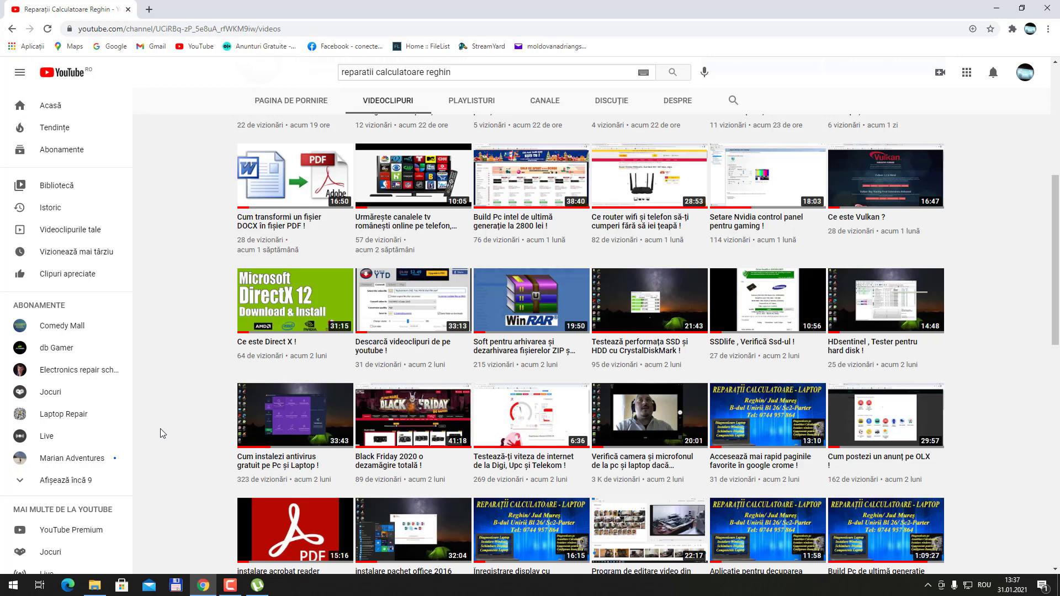
scroll(162, 433, up, 3)
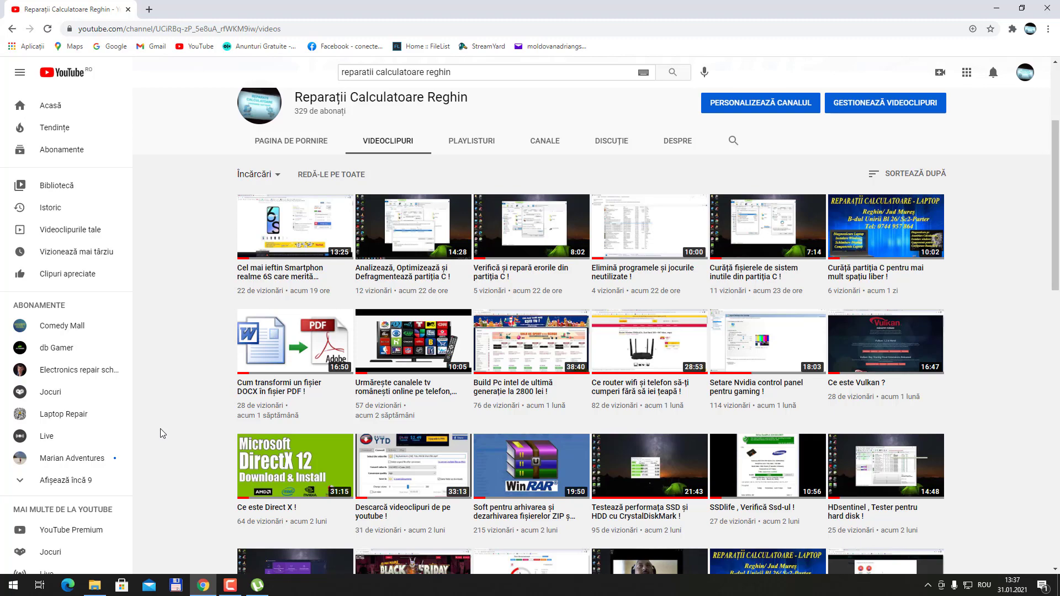
Switch back to µTorrent and close its window while leaving the program running in the background
click(264, 591)
click(265, 593)
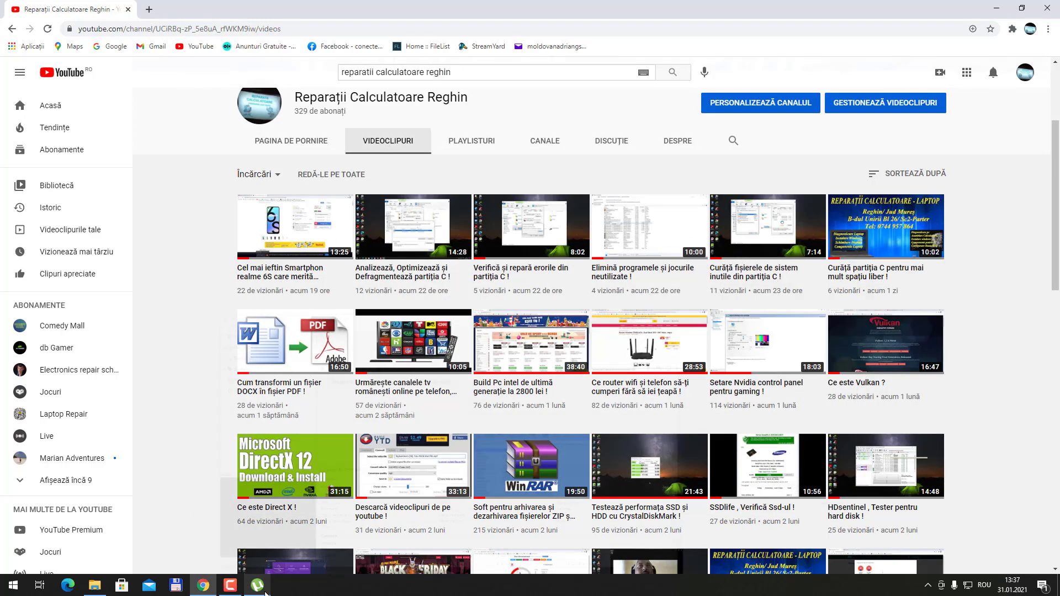
click(266, 594)
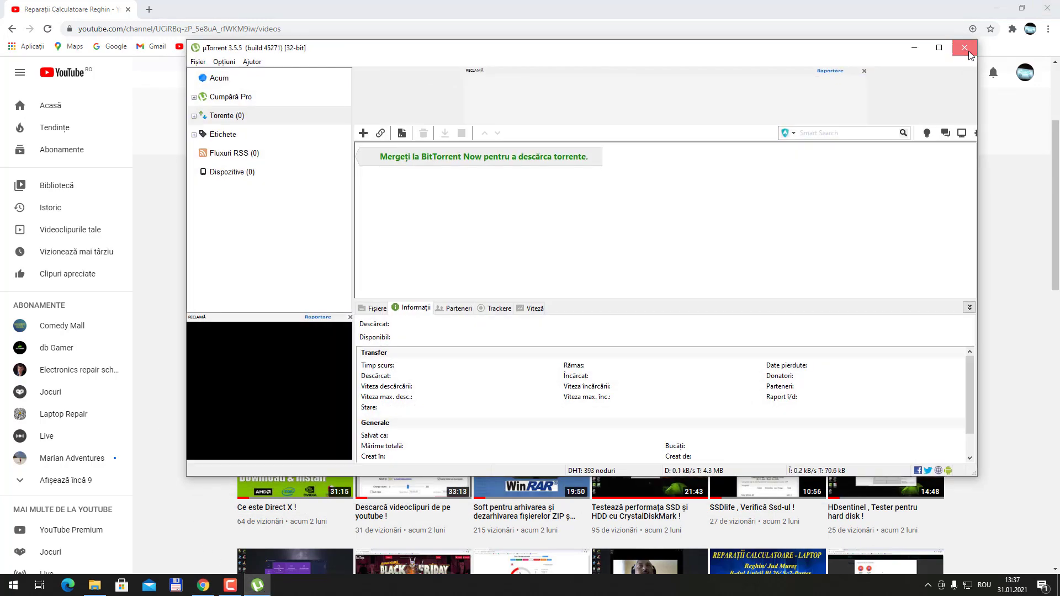
click(967, 53)
Exit µTorrent completely from the system tray, confirm the exit and check the hidden tray icons
click(927, 586)
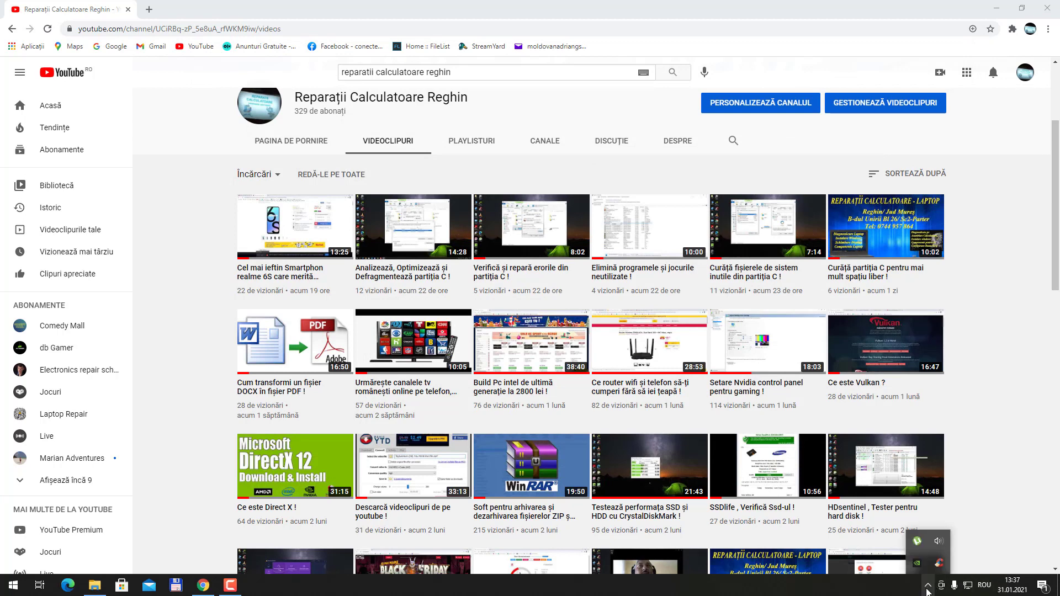
right_click(919, 541)
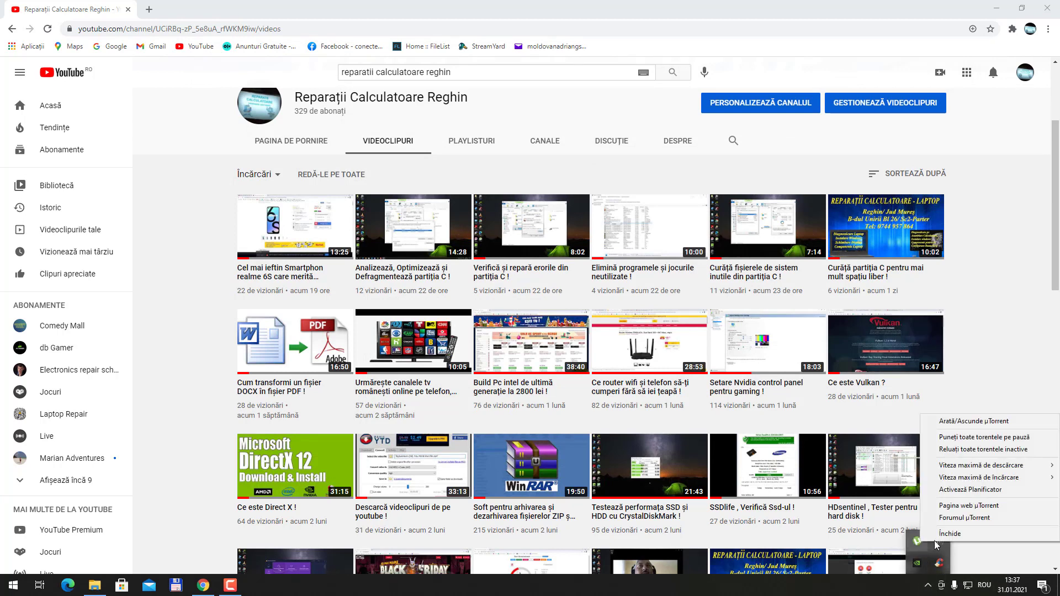
click(953, 532)
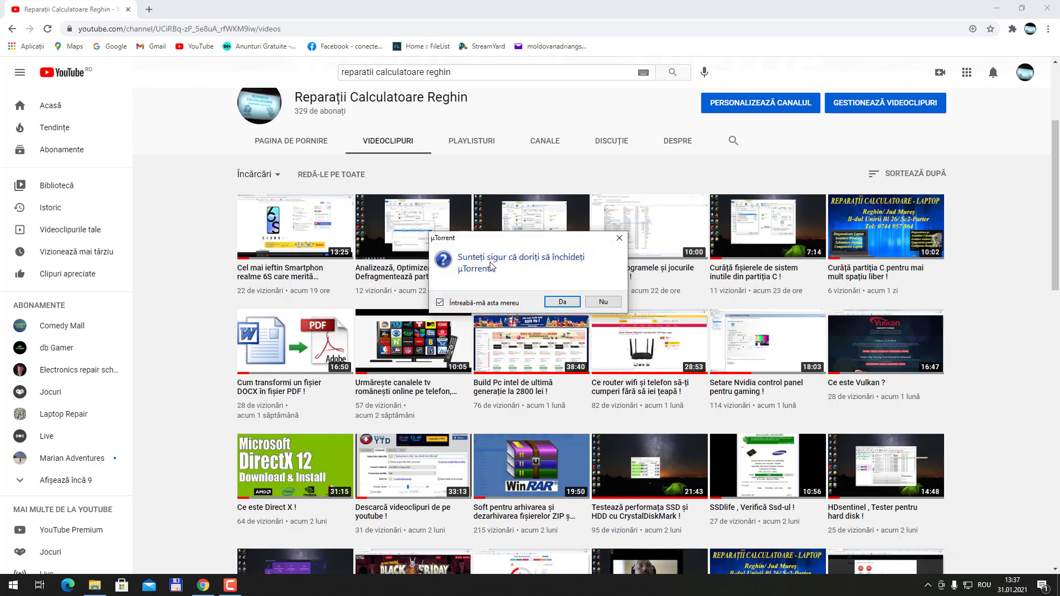
click(562, 302)
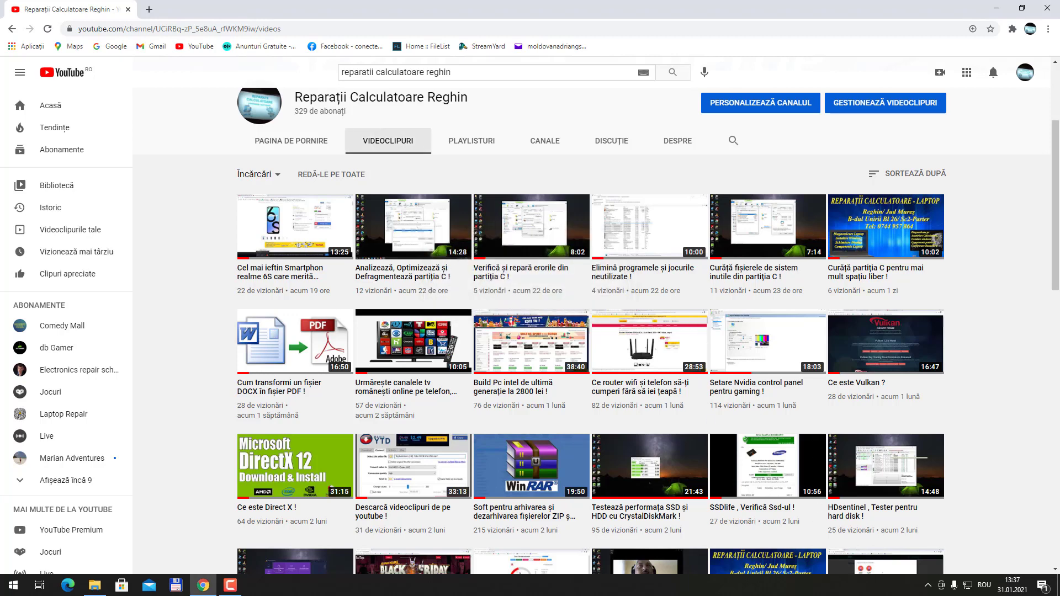
click(927, 584)
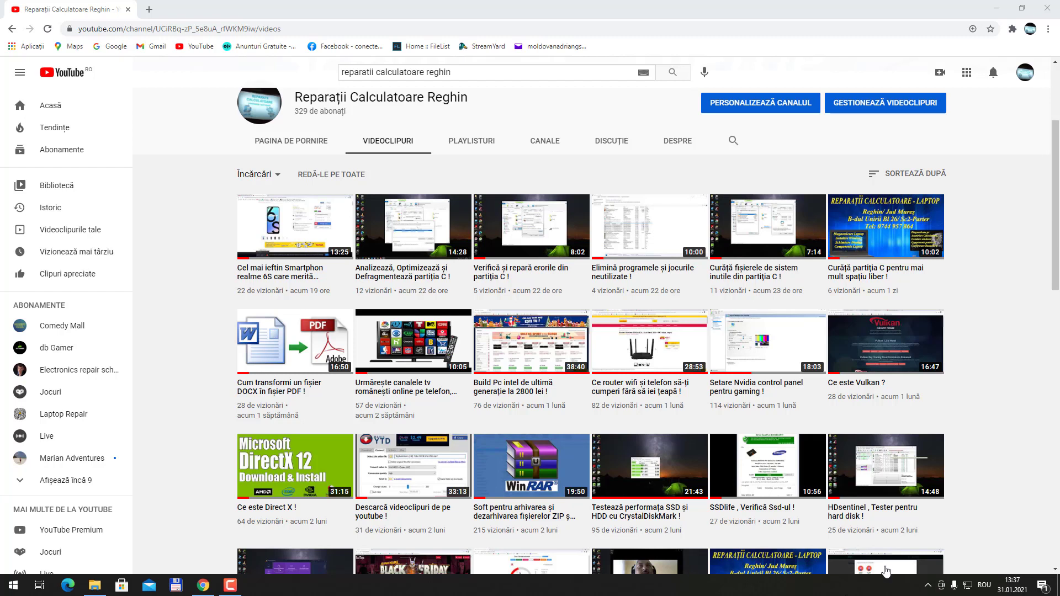
Minimize Chrome, launch CCleaner from the desktop and open the general settings in its options
click(996, 8)
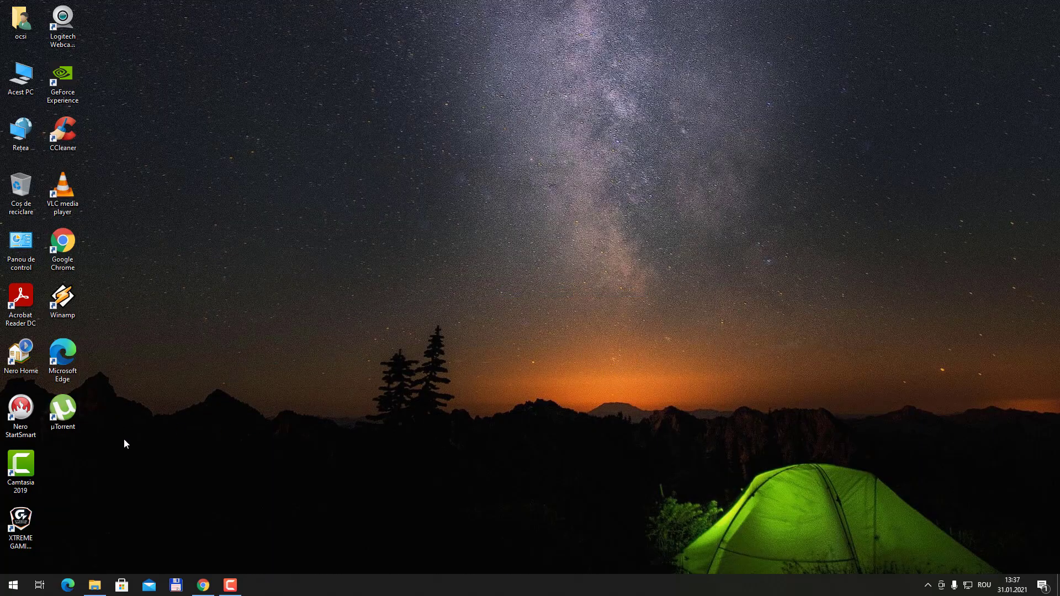
click(62, 133)
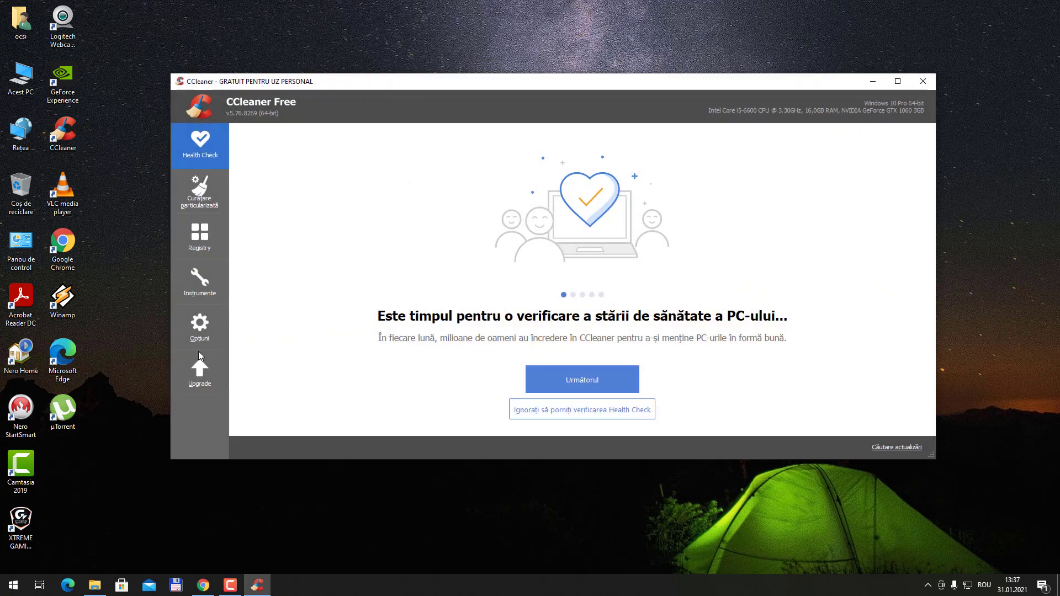
click(196, 341)
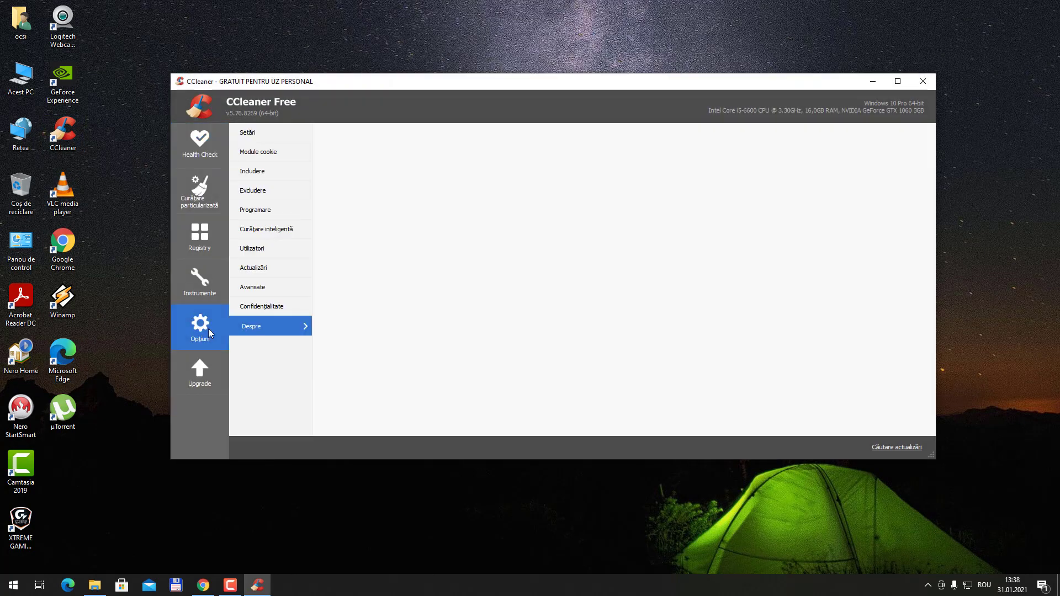
click(250, 138)
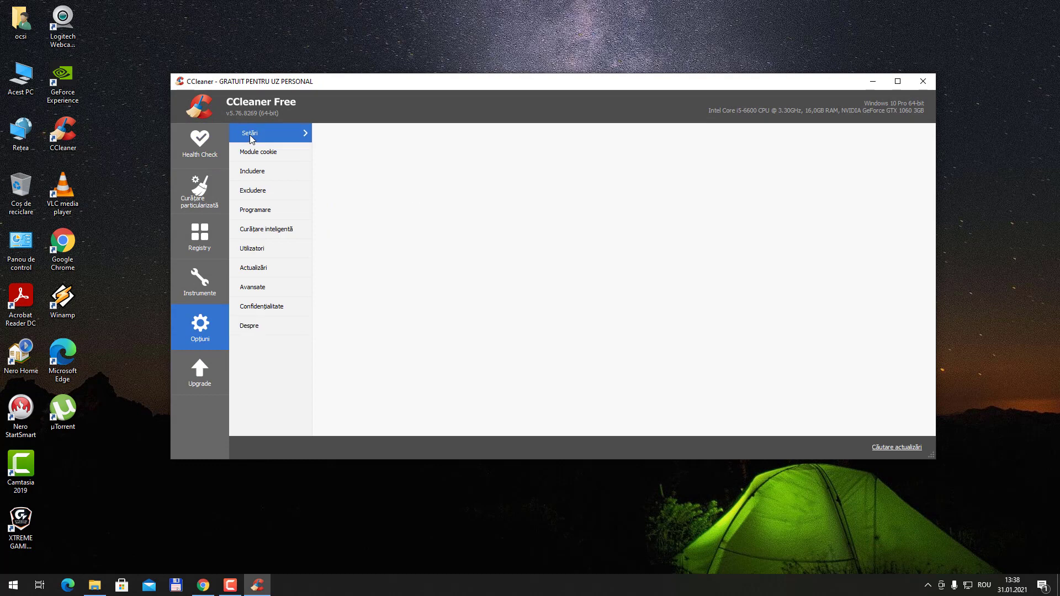
Examine CCleaner's Windows startup programs and the scheduled tasks set to run at startup
click(202, 297)
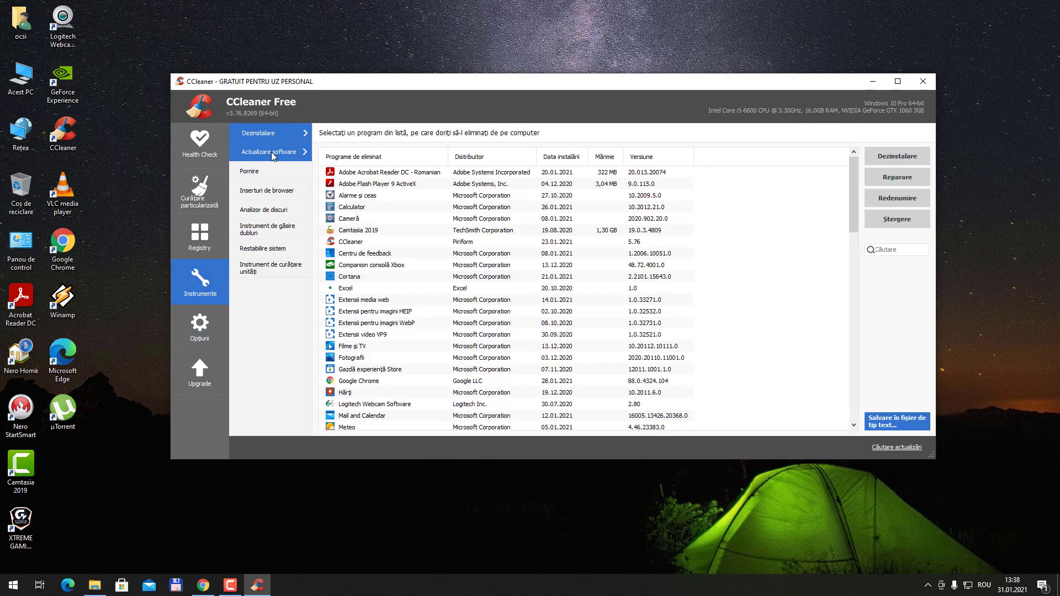
click(263, 174)
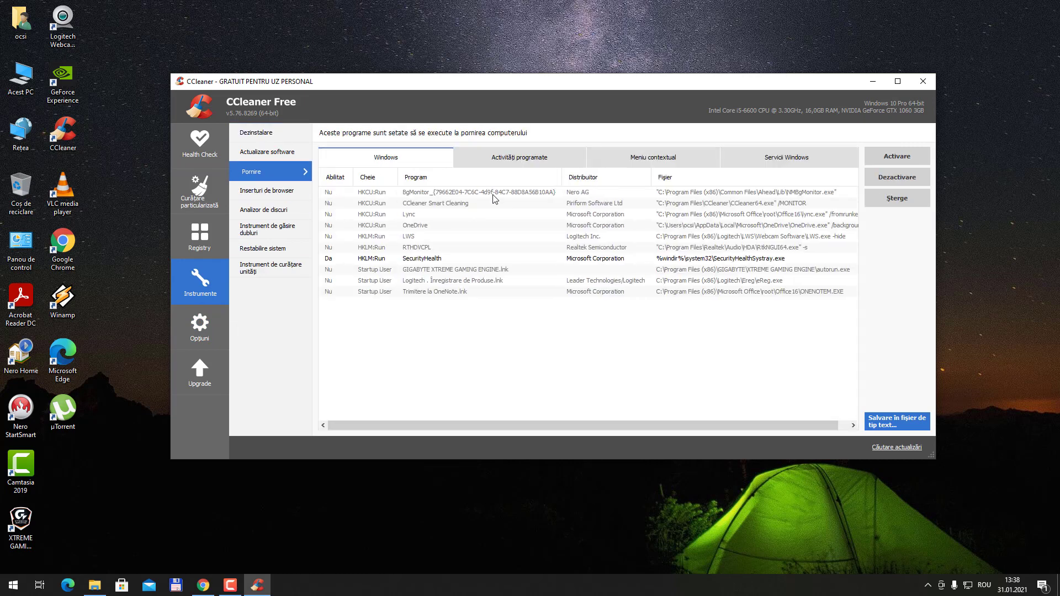
click(507, 171)
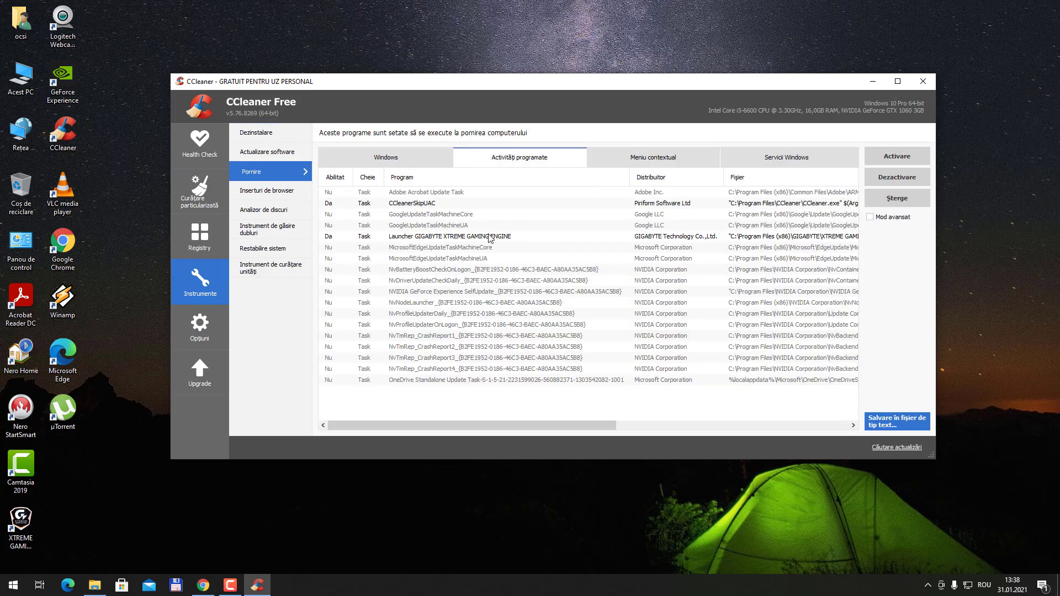
Disable the Launcher GIGABYTE XTREME GAMING ENGINE scheduled task and close CCleaner
right_click(489, 238)
click(540, 243)
click(922, 81)
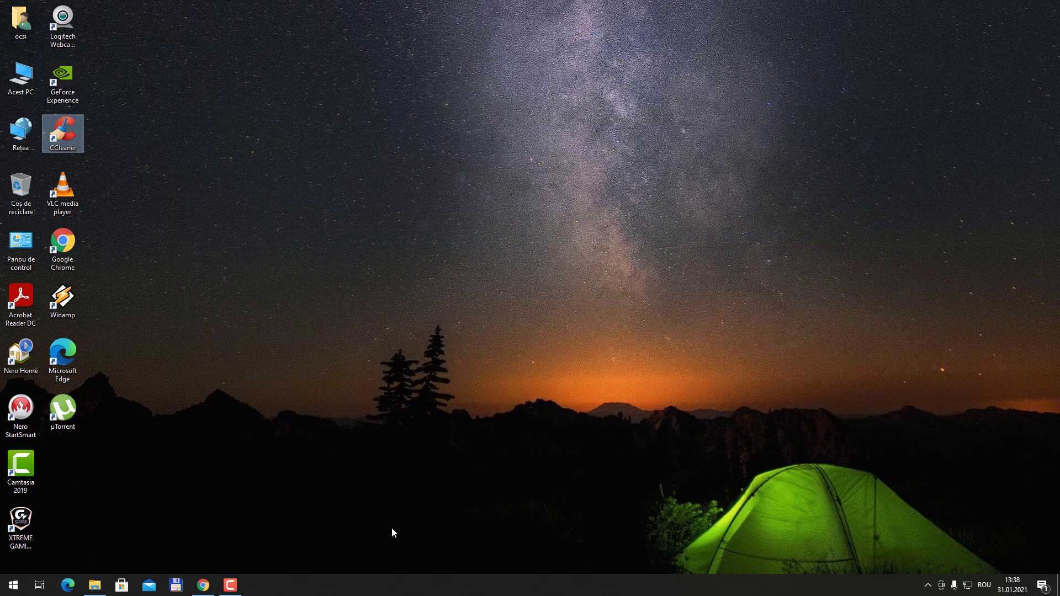
click(203, 586)
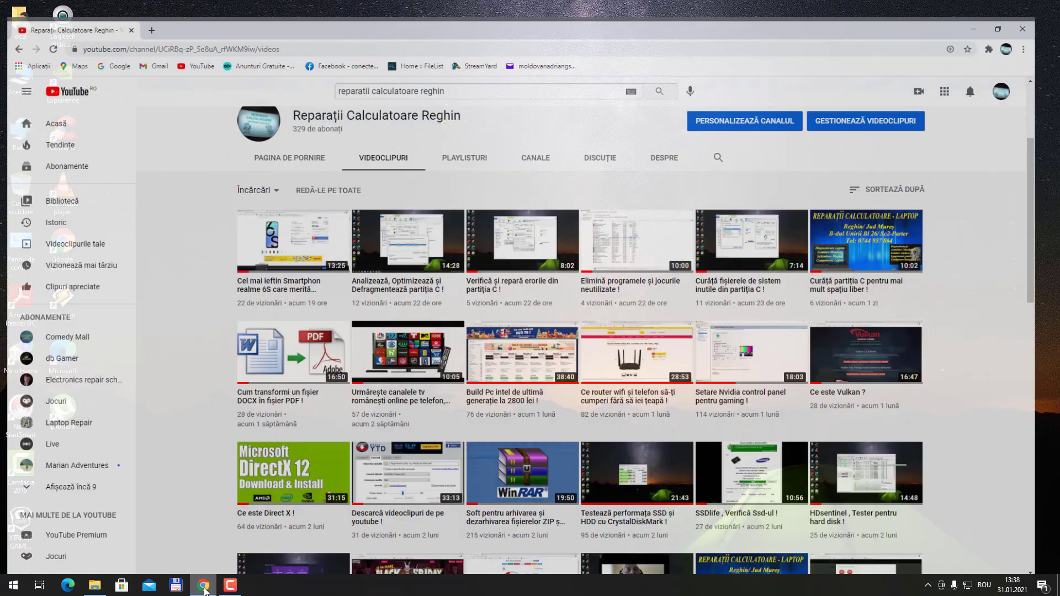
click(204, 589)
click(230, 585)
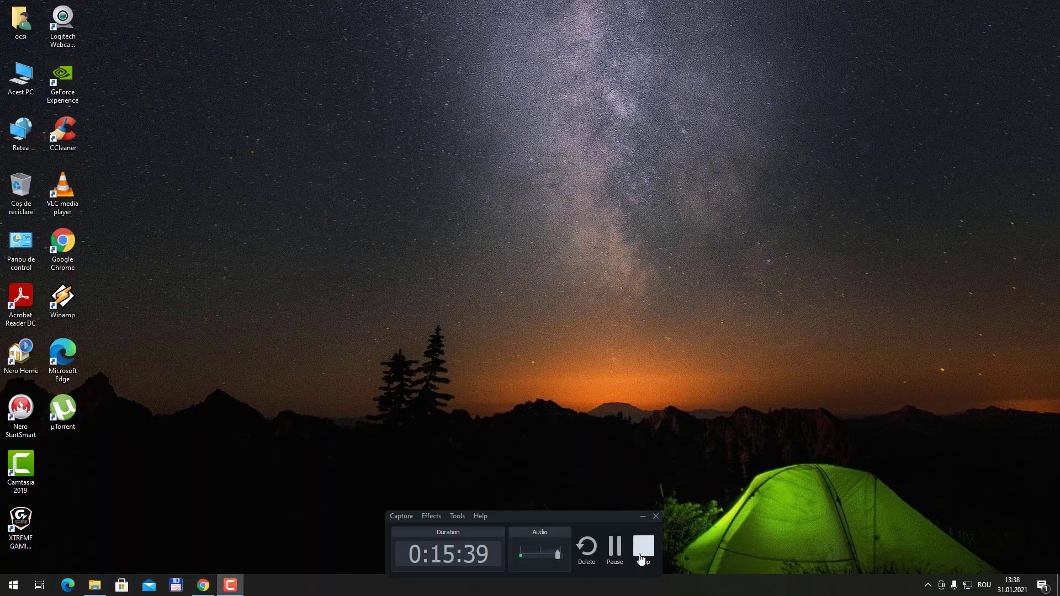